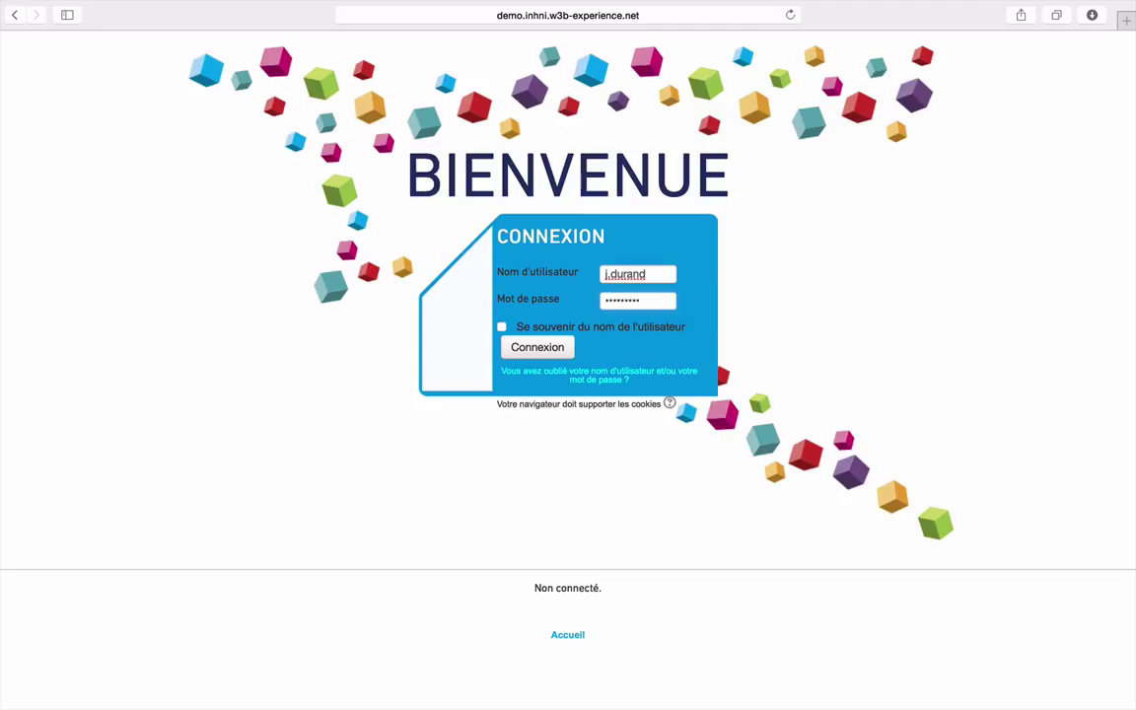
Log in to INHNOV with the filled-in username and password
{"action": "left_click", "coordinate": [538, 361]}
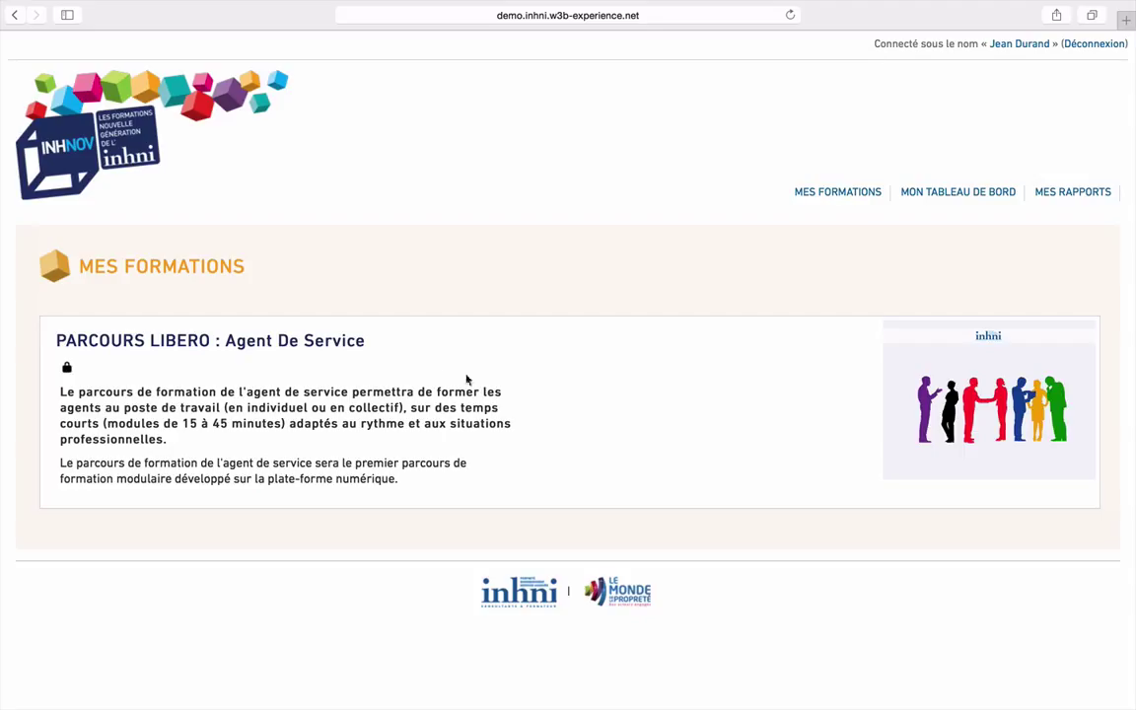
Open the PARCOURS LIBERO : Agent De Service course and review its Libero 3.0 AS modules
{"action": "left_click", "coordinate": [198, 353]}
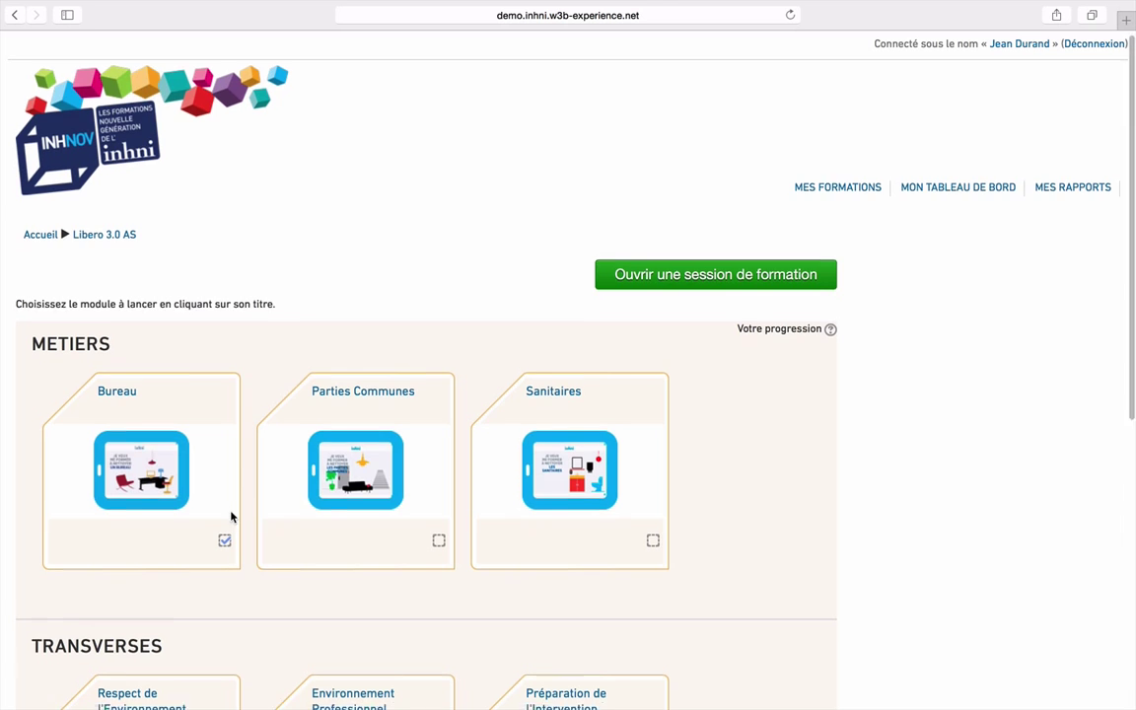
{"action": "scroll", "coordinate": [231, 513], "scroll_direction": "down", "scroll_amount": 3}
{"action": "scroll", "coordinate": [231, 517], "scroll_direction": "down", "scroll_amount": 6}
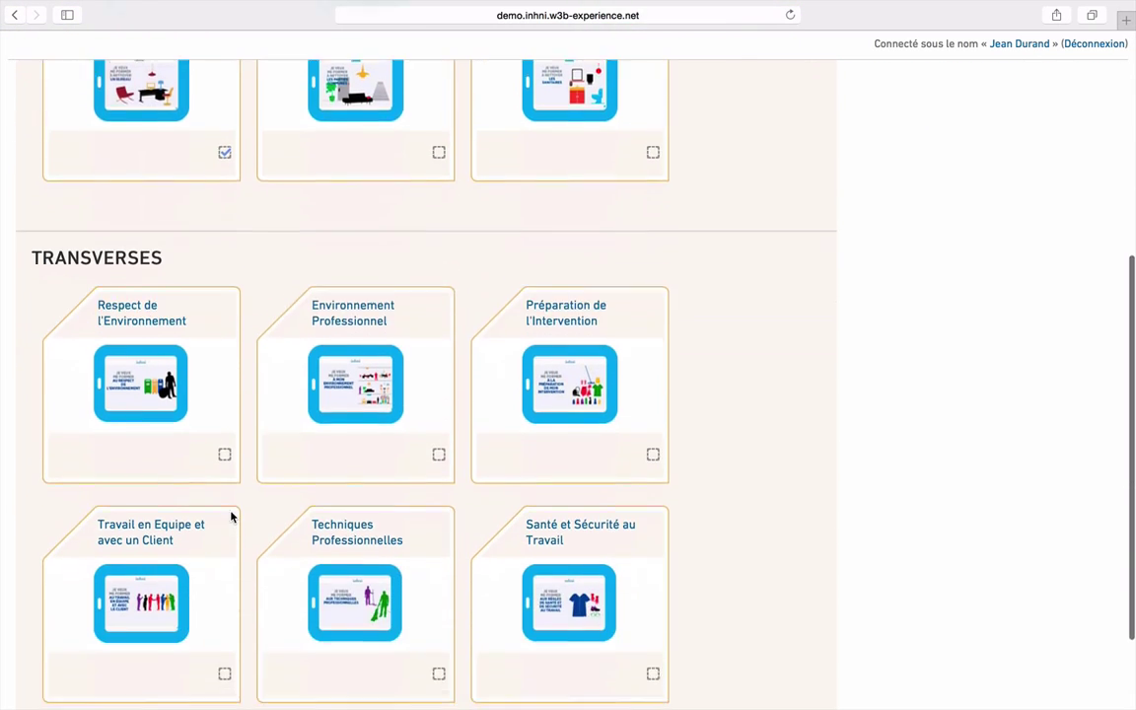
{"action": "scroll", "coordinate": [231, 516], "scroll_direction": "up", "scroll_amount": 3}
{"action": "scroll", "coordinate": [231, 517], "scroll_direction": "up", "scroll_amount": 6}
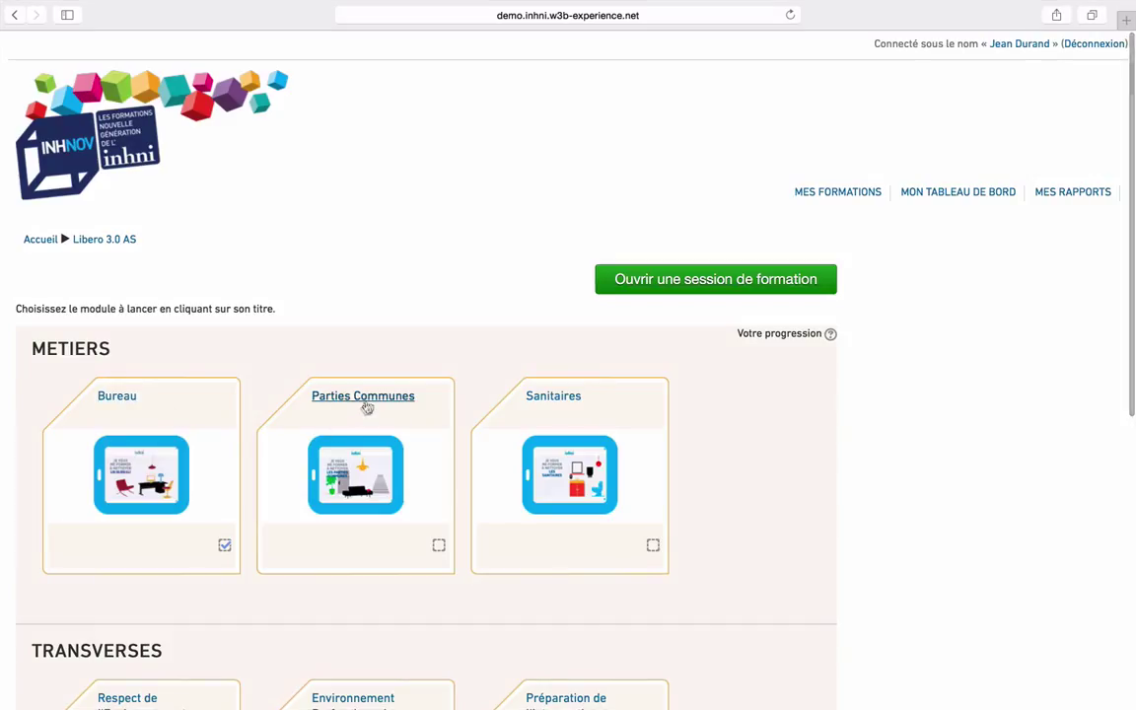
Start a new Libero 3.0 AS session with the first five participants present, then return to the modules
{"action": "left_click", "coordinate": [730, 293]}
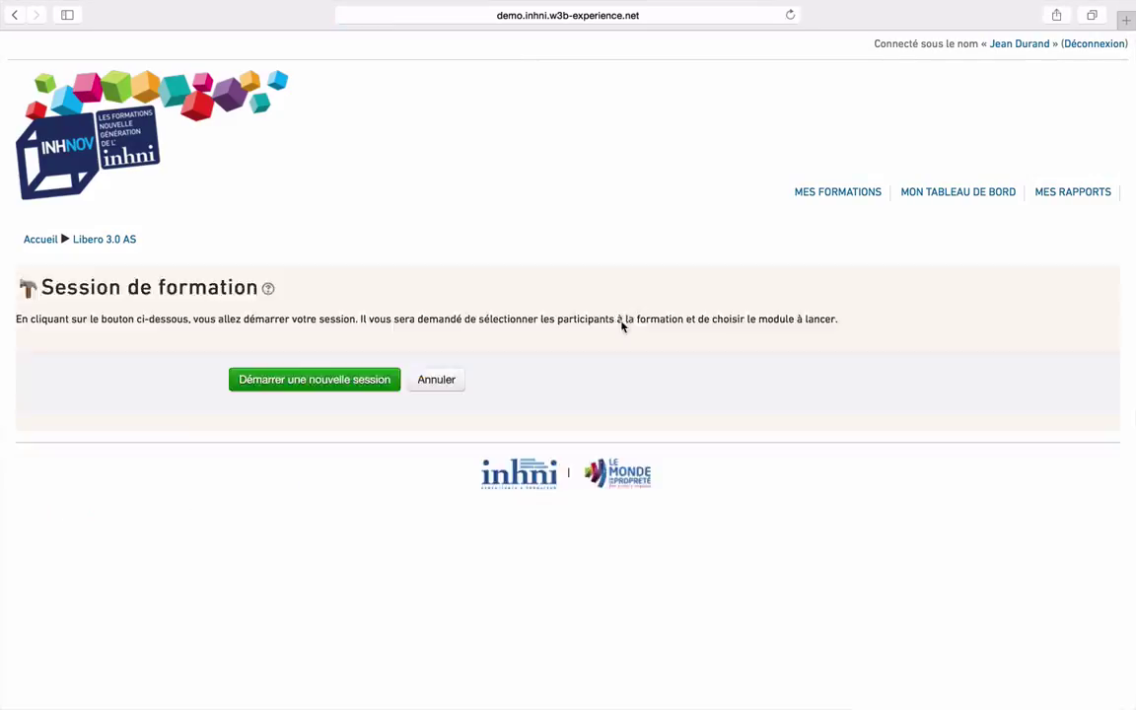
{"action": "left_click", "coordinate": [312, 388]}
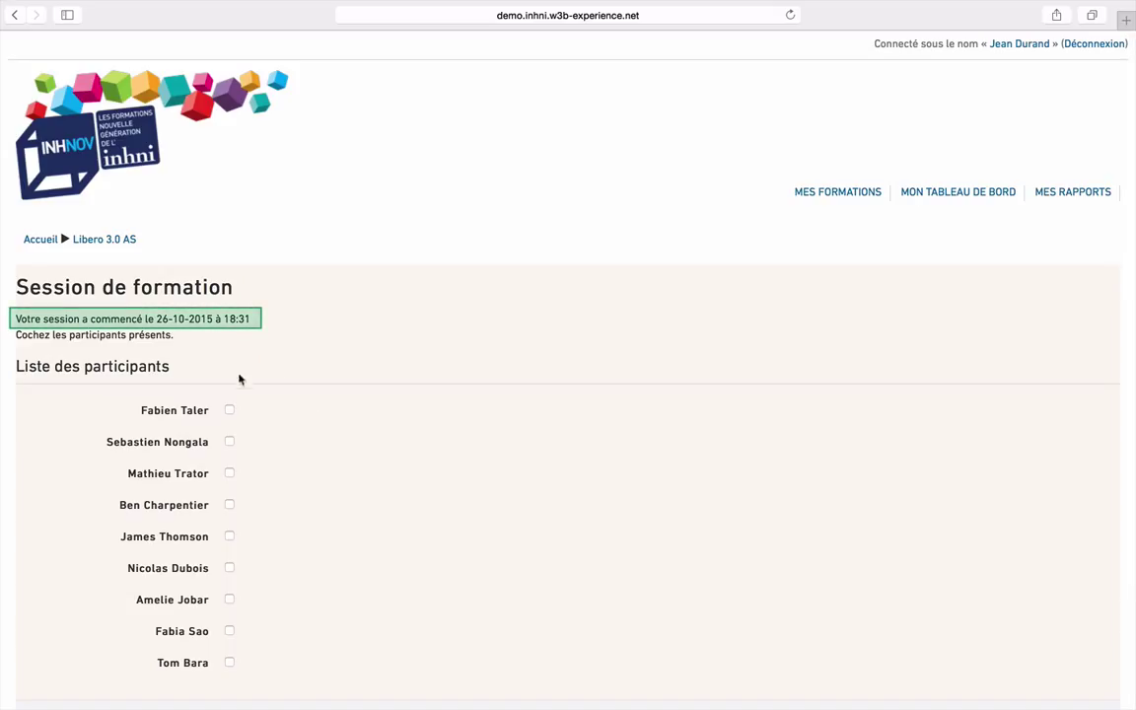
{"action": "left_click", "coordinate": [229, 414]}
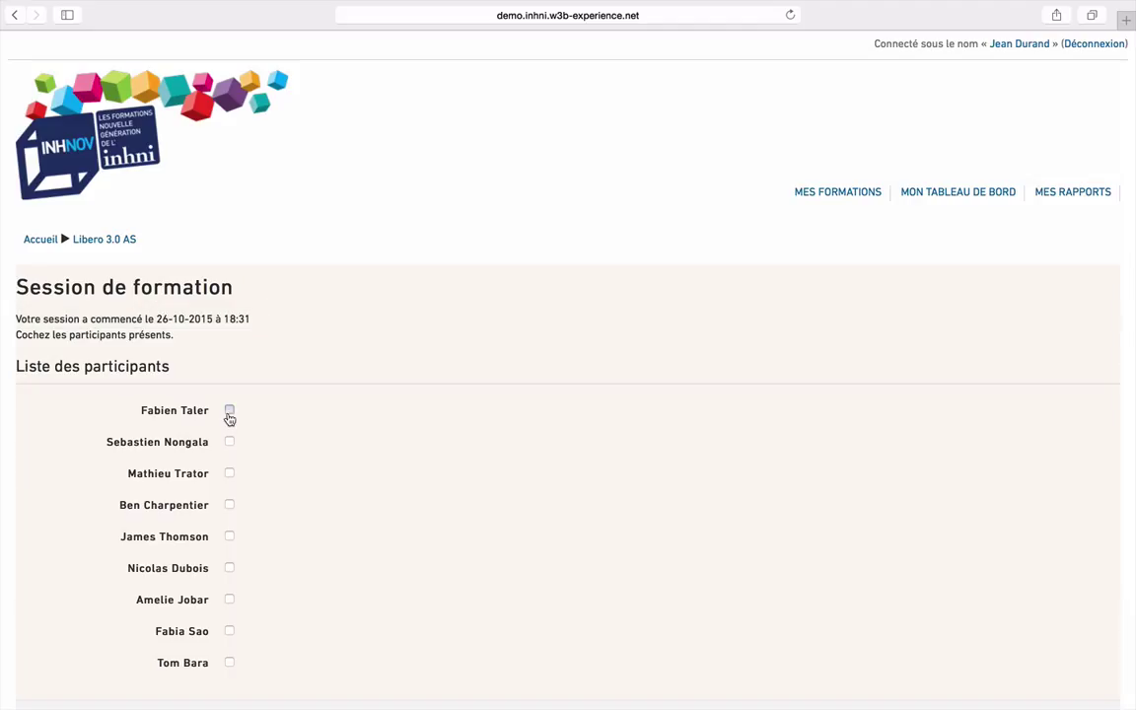
{"action": "left_click", "coordinate": [228, 444]}
{"action": "left_click", "coordinate": [228, 474]}
{"action": "left_click", "coordinate": [229, 505]}
{"action": "left_click", "coordinate": [229, 538]}
{"action": "scroll", "coordinate": [296, 567], "scroll_direction": "down", "scroll_amount": 3}
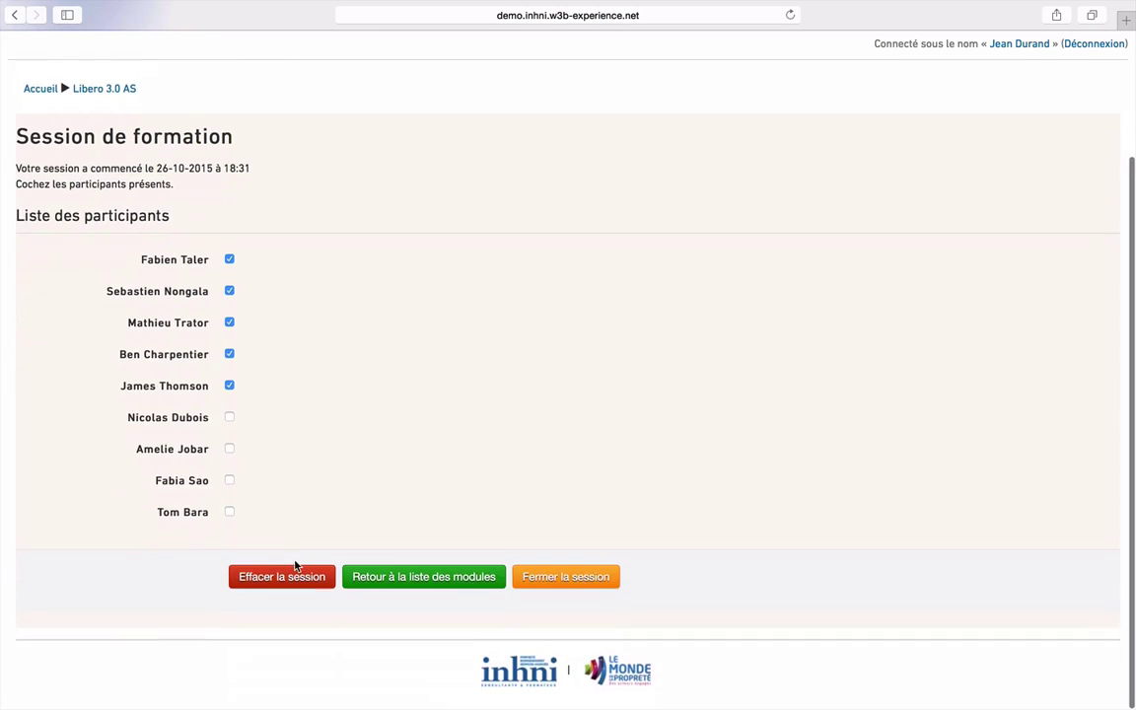
{"action": "left_click", "coordinate": [427, 598]}
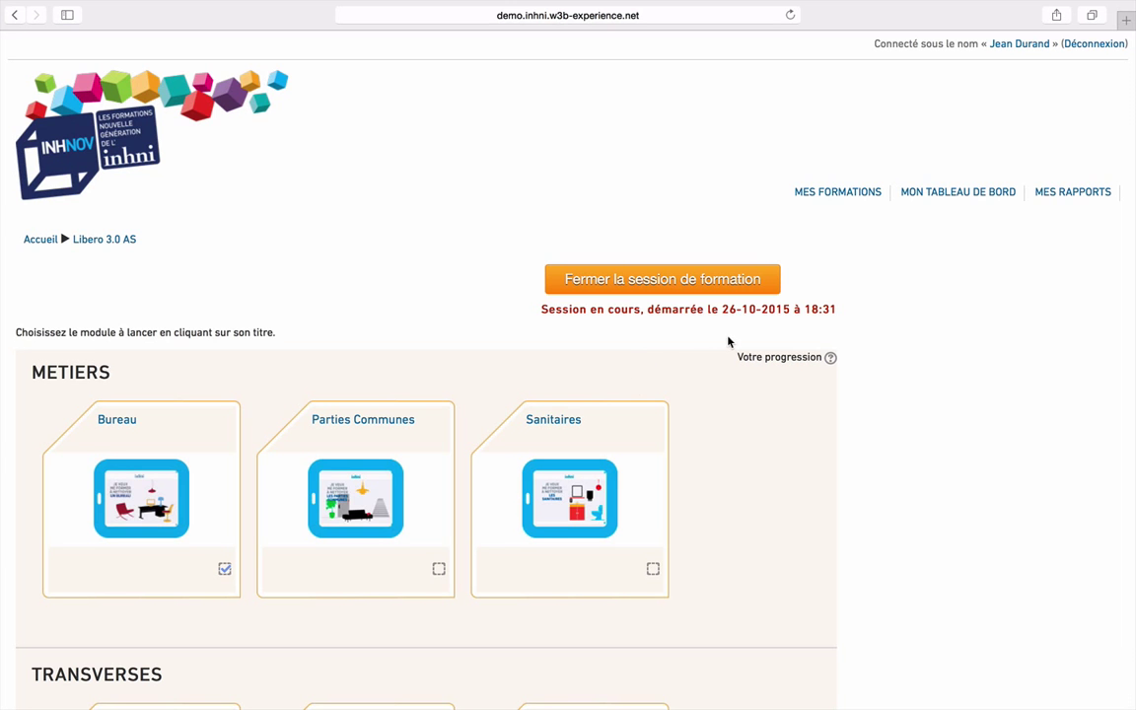
Run the Bureau module's JE M'ENTRAÎNE section, then finish the module
{"action": "left_click", "coordinate": [117, 419]}
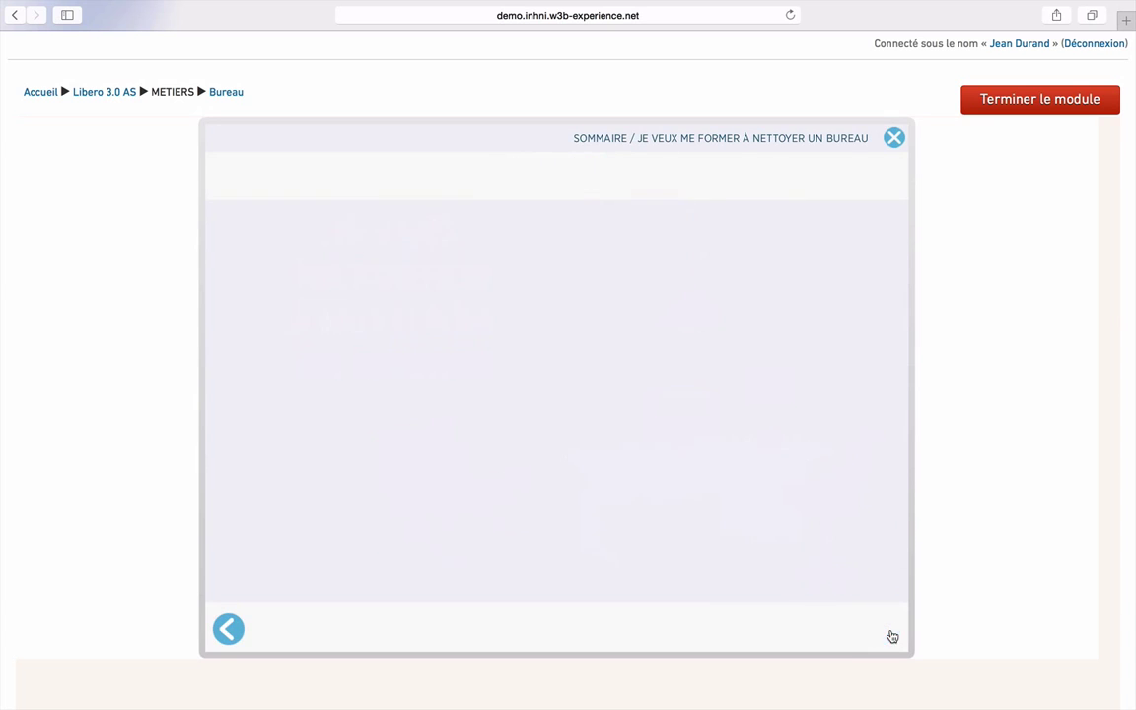
{"action": "left_click", "coordinate": [691, 447]}
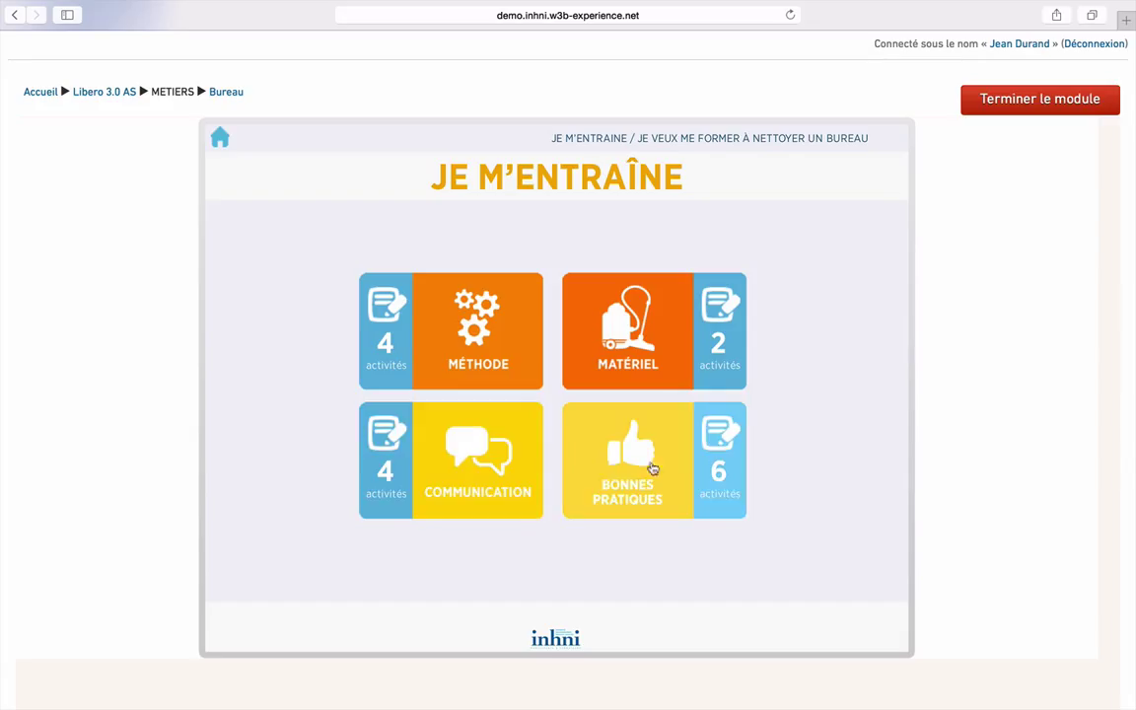
{"action": "left_click", "coordinate": [1041, 103]}
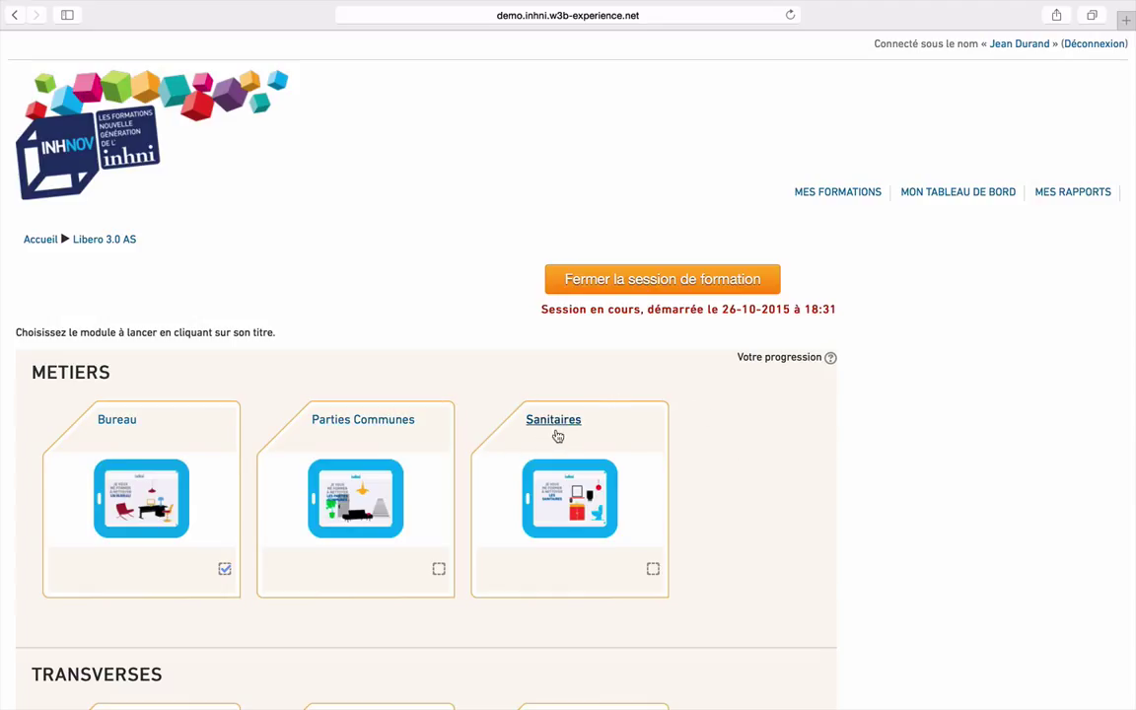
Mark the seventh listed participant present and close the session for six learners
{"action": "left_click", "coordinate": [694, 296]}
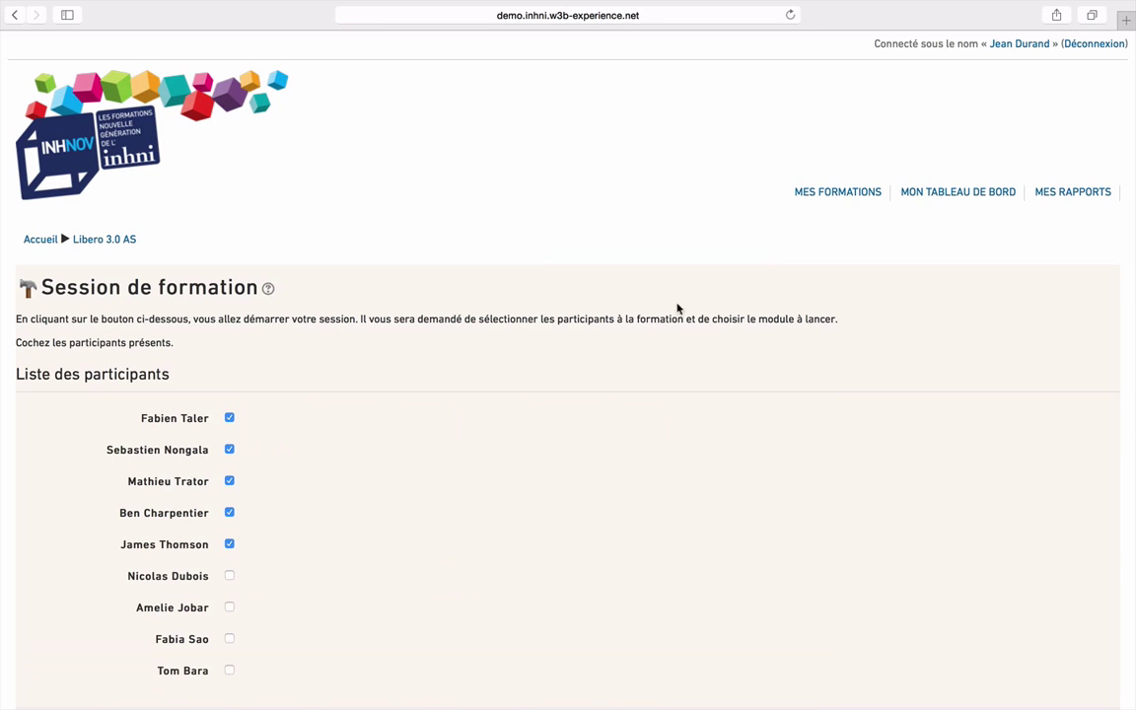
{"action": "scroll", "coordinate": [374, 490], "scroll_direction": "down", "scroll_amount": 1}
{"action": "scroll", "coordinate": [374, 491], "scroll_direction": "down", "scroll_amount": 1}
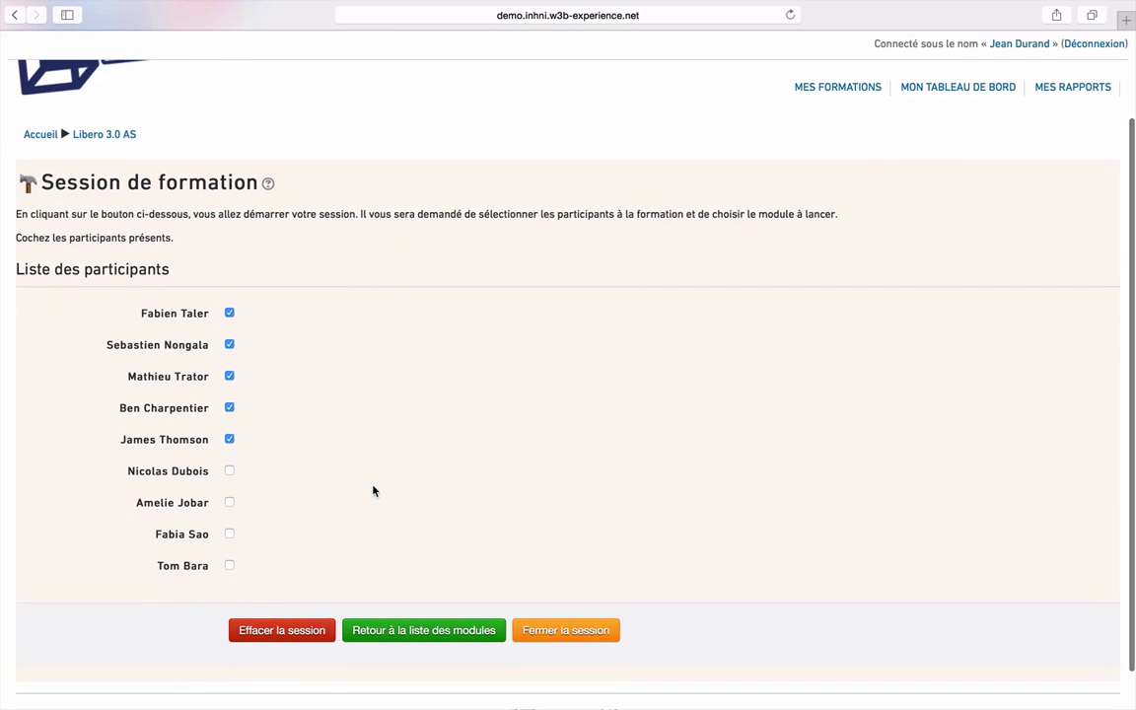
{"action": "left_click", "coordinate": [229, 443]}
{"action": "left_click", "coordinate": [229, 443]}
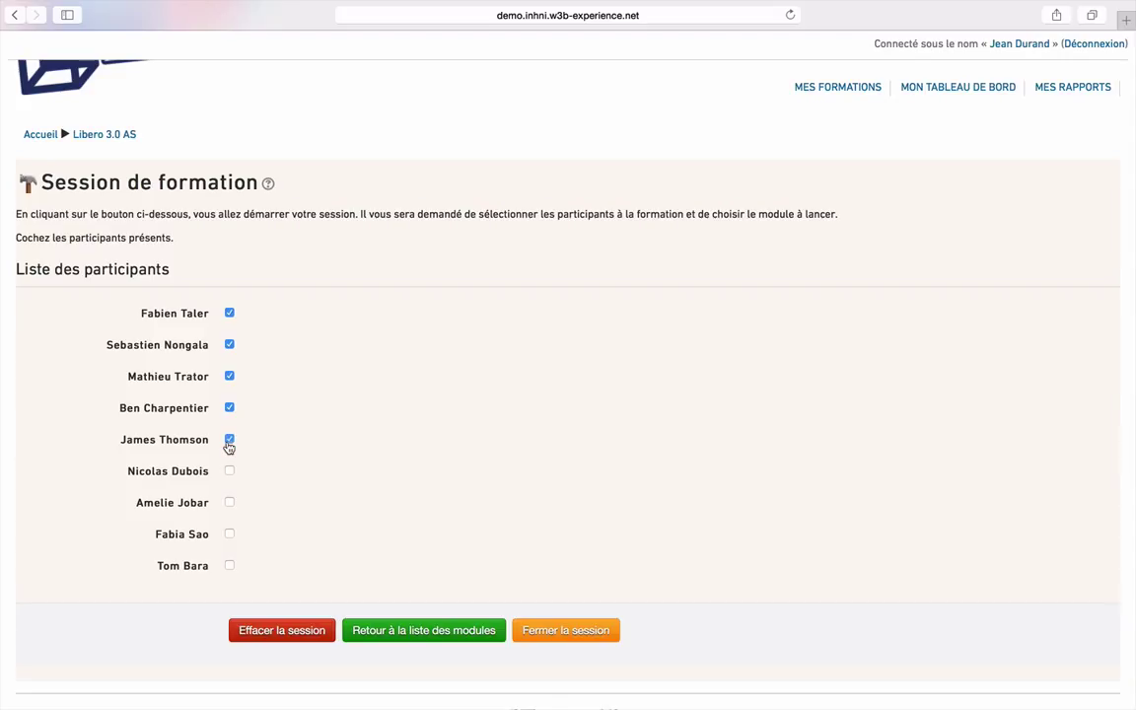
{"action": "left_click", "coordinate": [229, 503]}
{"action": "left_click", "coordinate": [572, 642]}
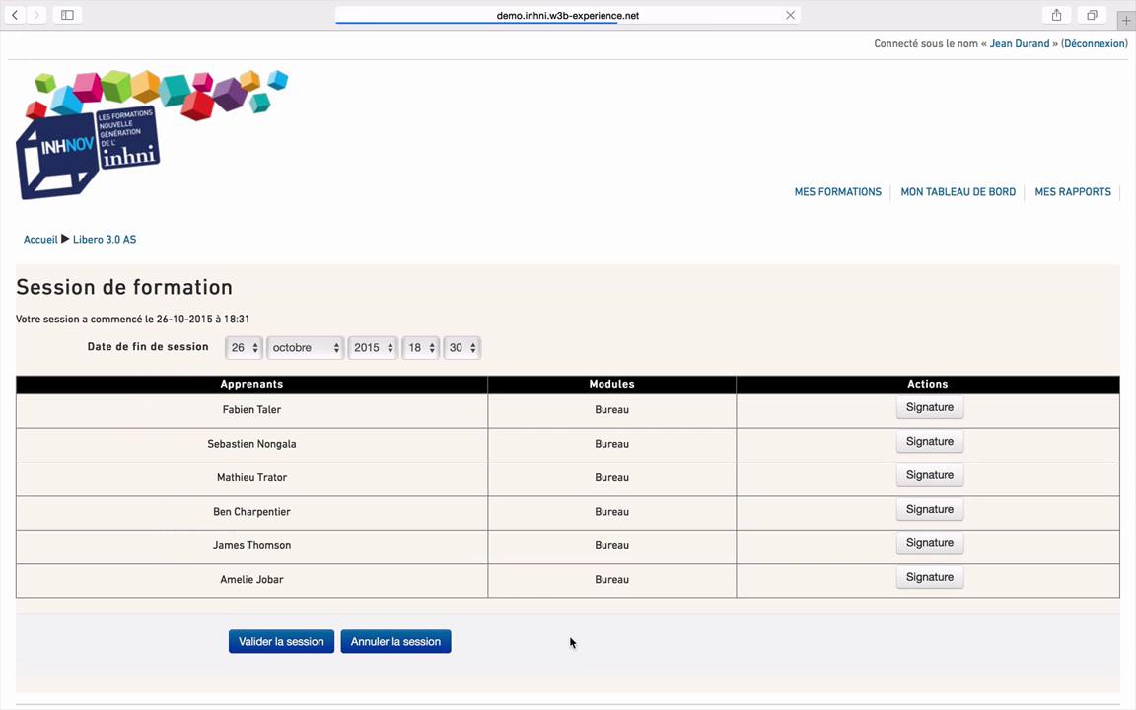
{"action": "scroll", "coordinate": [570, 642], "scroll_direction": "down", "scroll_amount": 2}
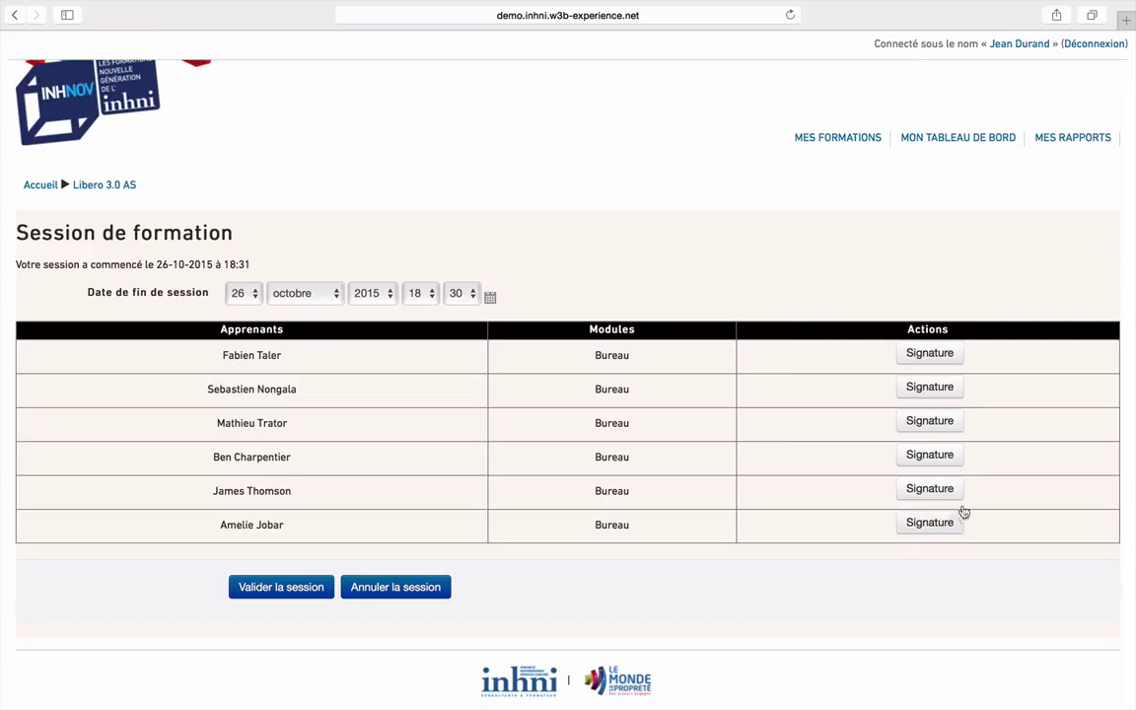
Draw and save signatures for the first two learners on the session sheet
{"action": "left_click", "coordinate": [930, 353]}
{"action": "scroll", "coordinate": [644, 522], "scroll_direction": "down", "scroll_amount": 4}
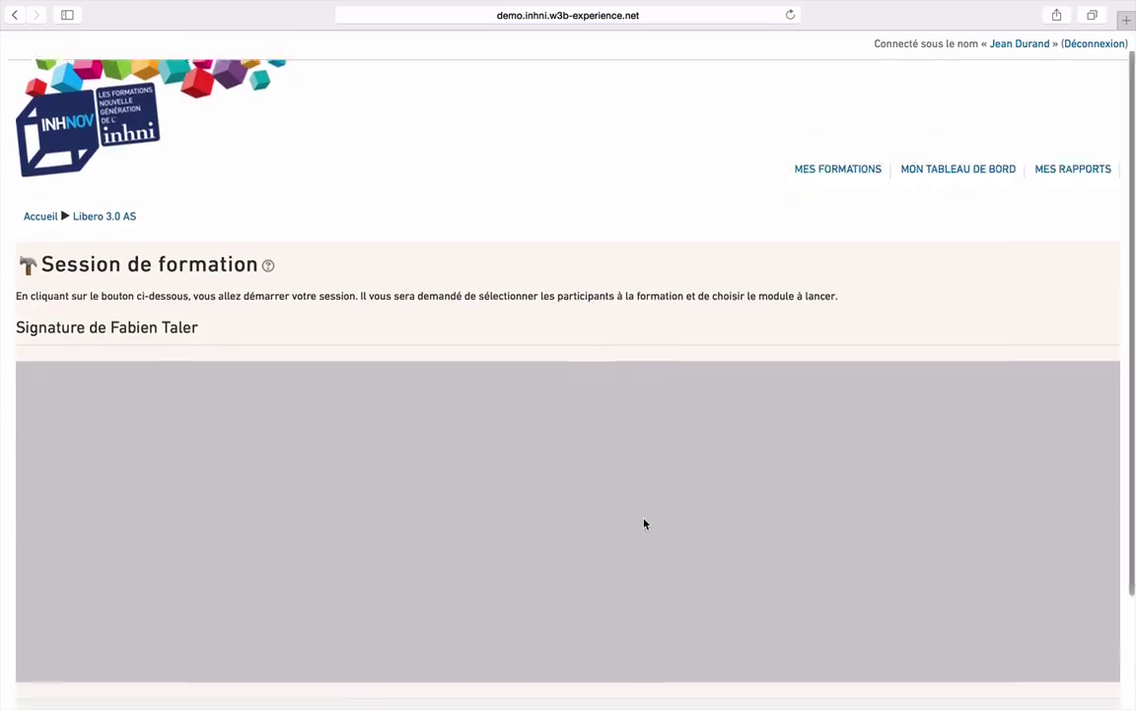
{"action": "mouse_move", "coordinate": [569, 381]}
{"action": "left_mouse_down"}
{"action": "mouse_move", "coordinate": [457, 360]}
{"action": "mouse_move", "coordinate": [515, 343]}
{"action": "mouse_move", "coordinate": [536, 386]}
{"action": "left_mouse_up"}
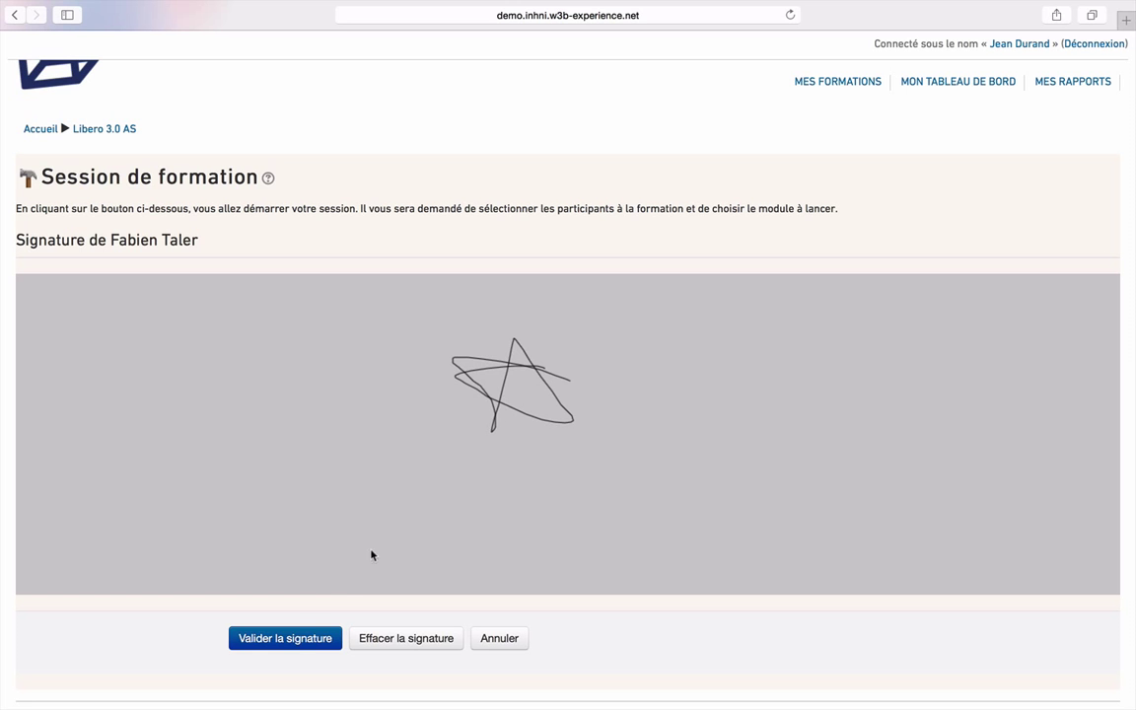
{"action": "left_click", "coordinate": [285, 639]}
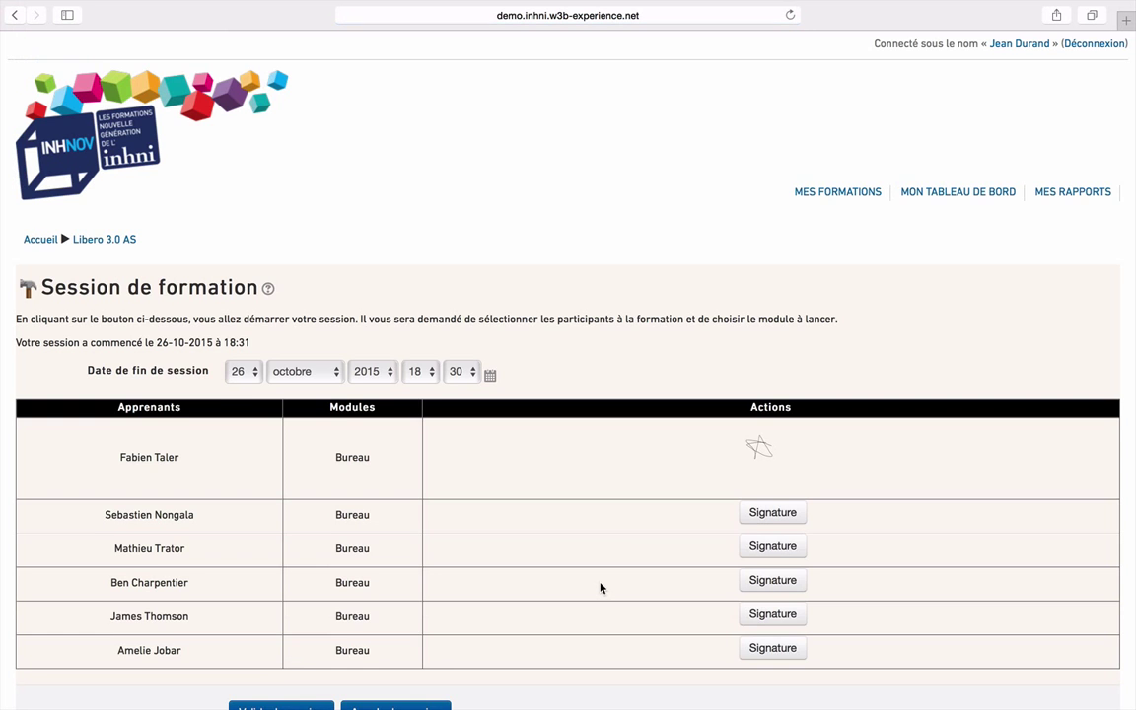
{"action": "scroll", "coordinate": [604, 586], "scroll_direction": "down", "scroll_amount": 2}
{"action": "left_click", "coordinate": [788, 408]}
{"action": "mouse_move", "coordinate": [569, 502]}
{"action": "left_mouse_down"}
{"action": "mouse_move", "coordinate": [441, 616]}
{"action": "mouse_move", "coordinate": [399, 540]}
{"action": "mouse_move", "coordinate": [409, 564]}
{"action": "mouse_move", "coordinate": [581, 570]}
{"action": "left_mouse_up"}
{"action": "scroll", "coordinate": [581, 570], "scroll_direction": "down", "scroll_amount": 3}
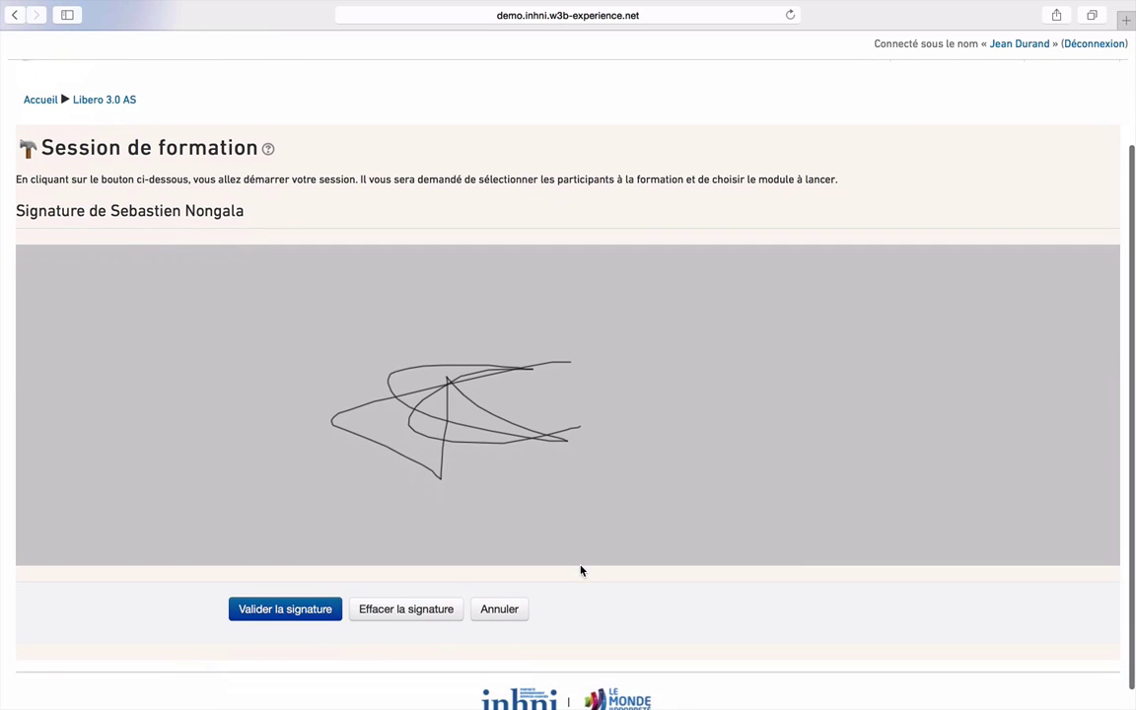
{"action": "left_click", "coordinate": [300, 609]}
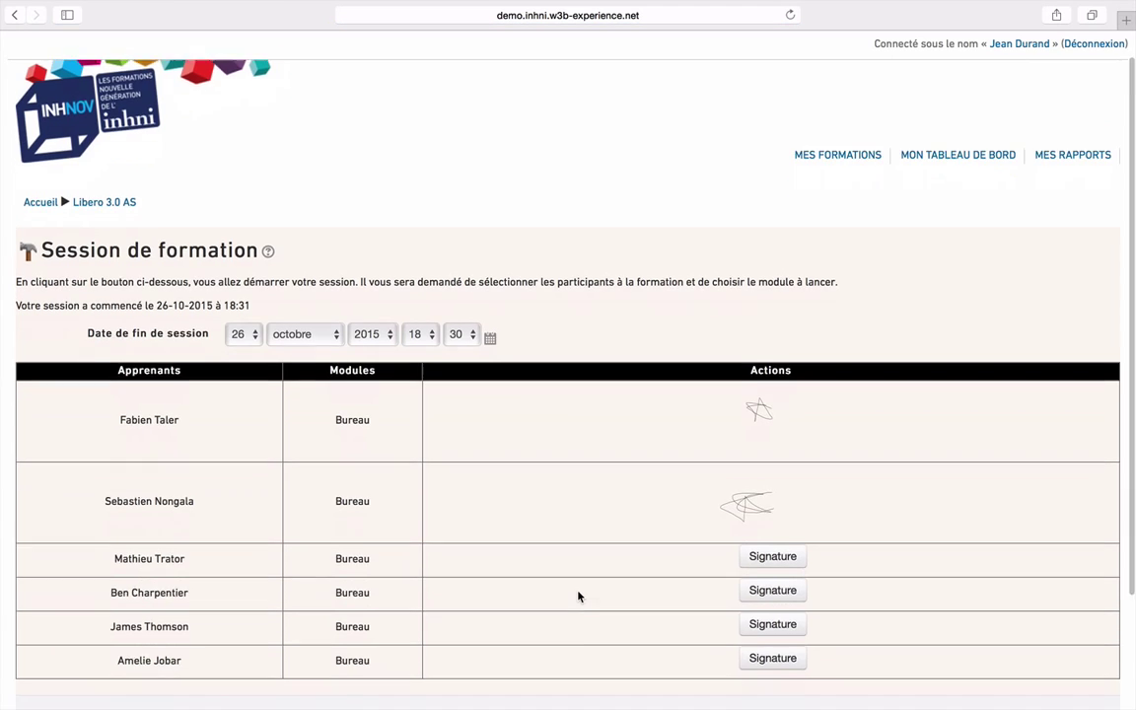
Sign for the remaining learners and validate the fully signed session
{"action": "left_click", "coordinate": [771, 506]}
{"action": "mouse_move", "coordinate": [535, 496]}
{"action": "left_mouse_down"}
{"action": "mouse_move", "coordinate": [362, 568]}
{"action": "mouse_move", "coordinate": [553, 603]}
{"action": "left_mouse_up"}
{"action": "scroll", "coordinate": [414, 596], "scroll_direction": "down", "scroll_amount": 3}
{"action": "left_click", "coordinate": [287, 589]}
{"action": "scroll", "coordinate": [552, 589], "scroll_direction": "down", "scroll_amount": 5}
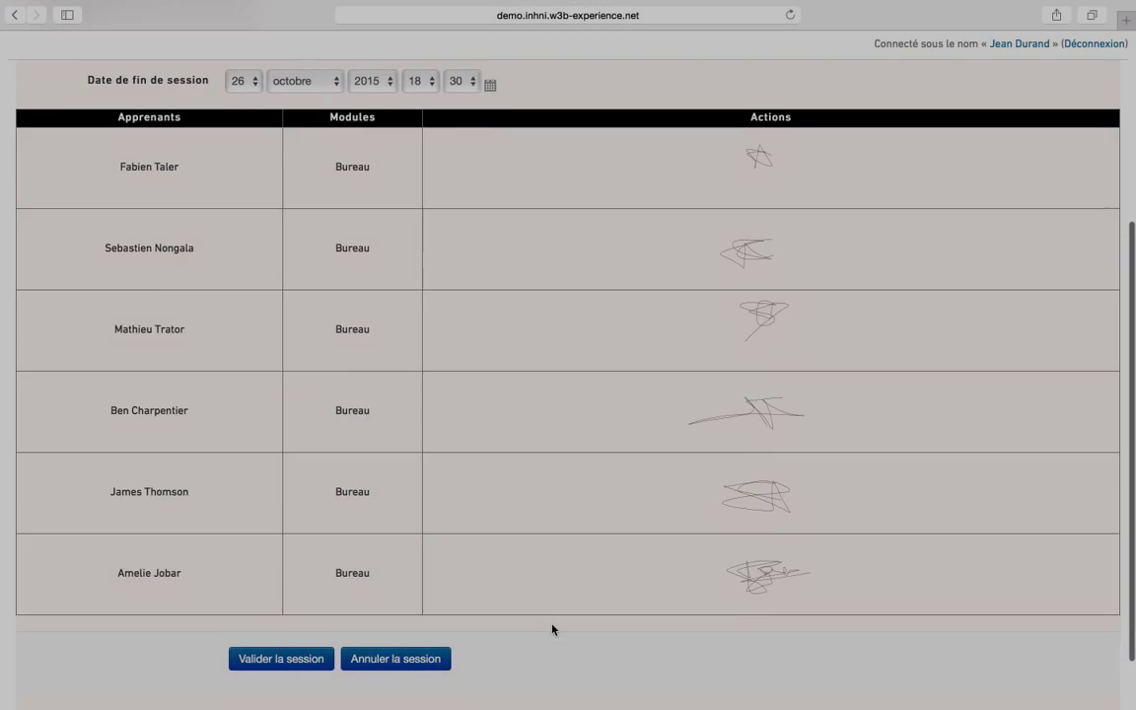
{"action": "scroll", "coordinate": [553, 629], "scroll_direction": "down", "scroll_amount": 2}
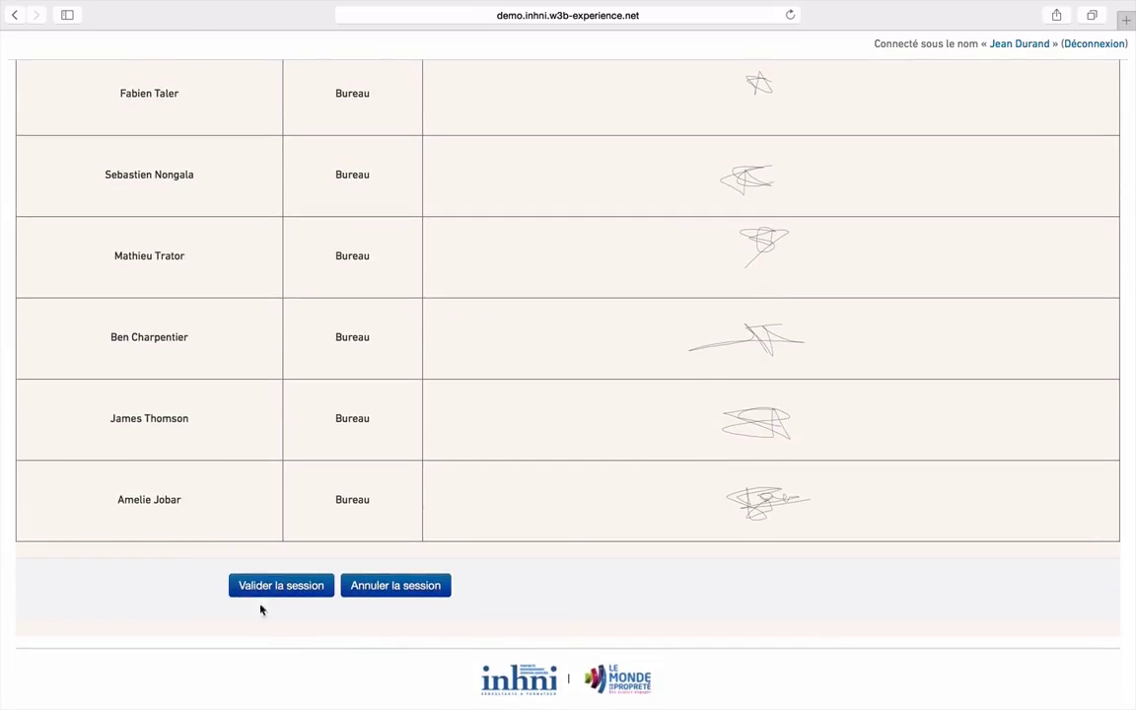
{"action": "left_click", "coordinate": [281, 589]}
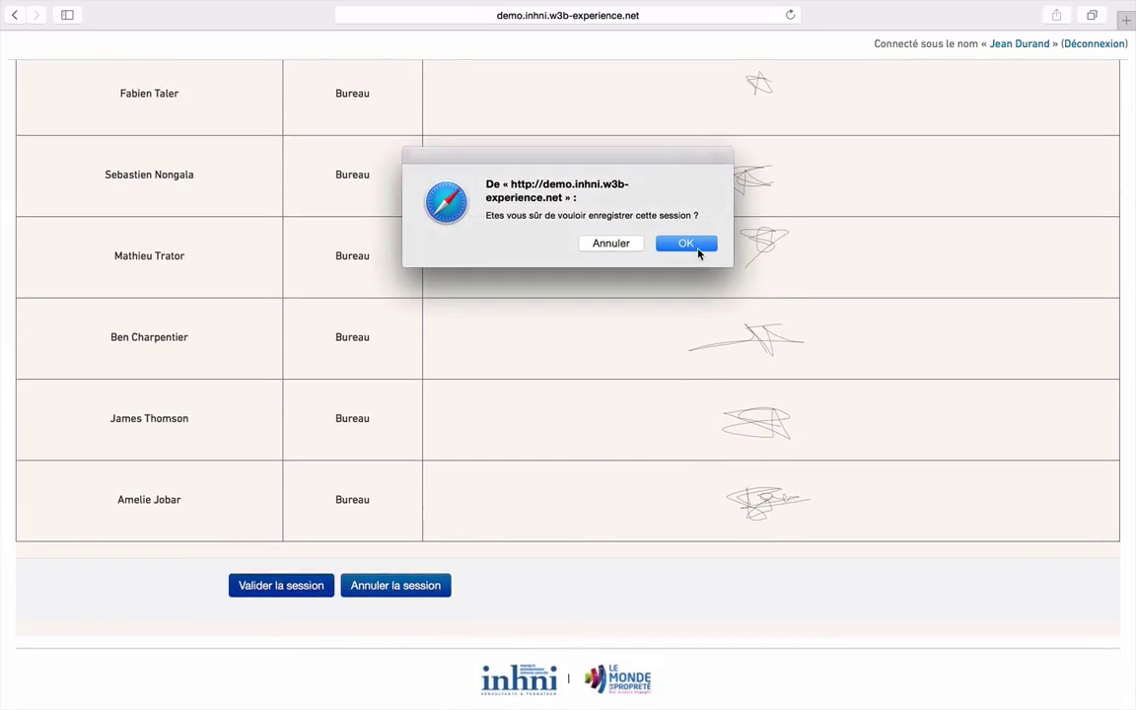
Confirm saving the signed session, then go to the management dashboard
{"action": "left_click", "coordinate": [685, 244]}
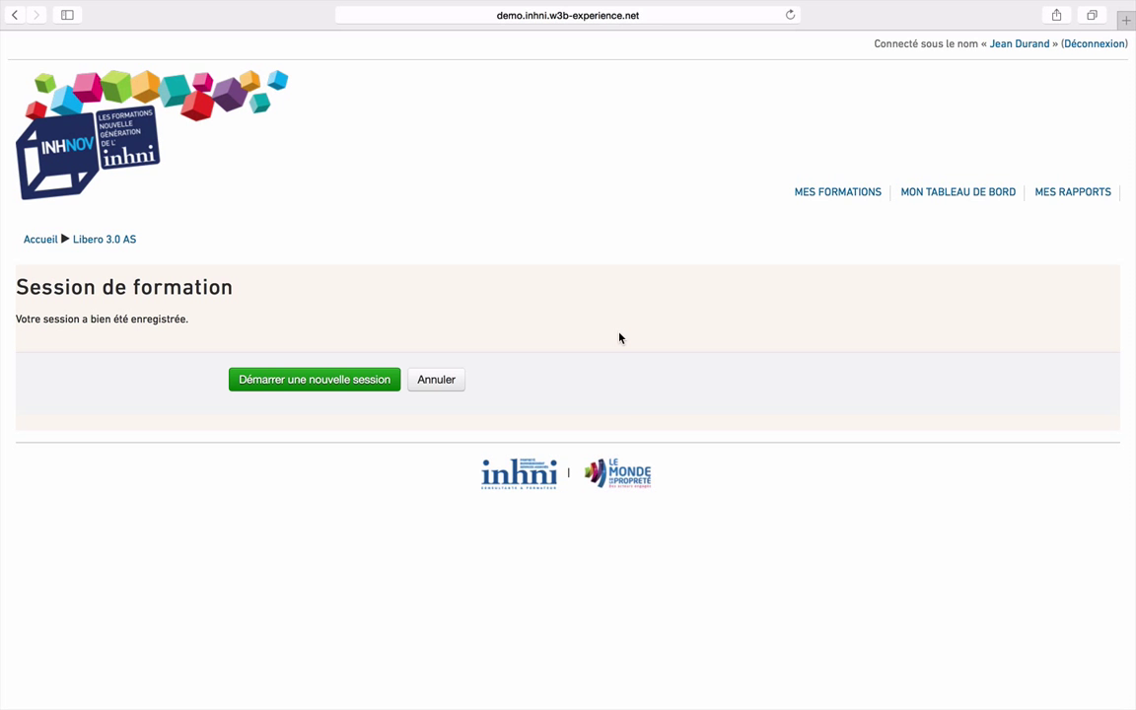
{"action": "left_click", "coordinate": [975, 202]}
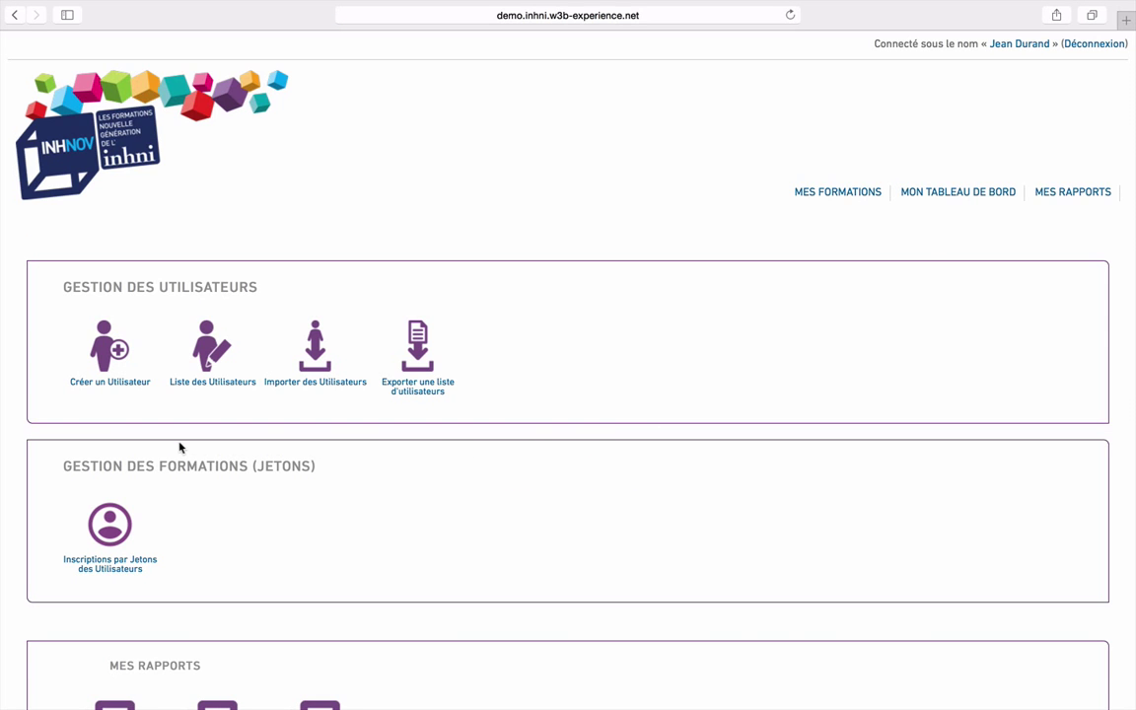
Enter the new user's name and e-mail address on the Créer un Utilisateur form
{"action": "left_click", "coordinate": [111, 392]}
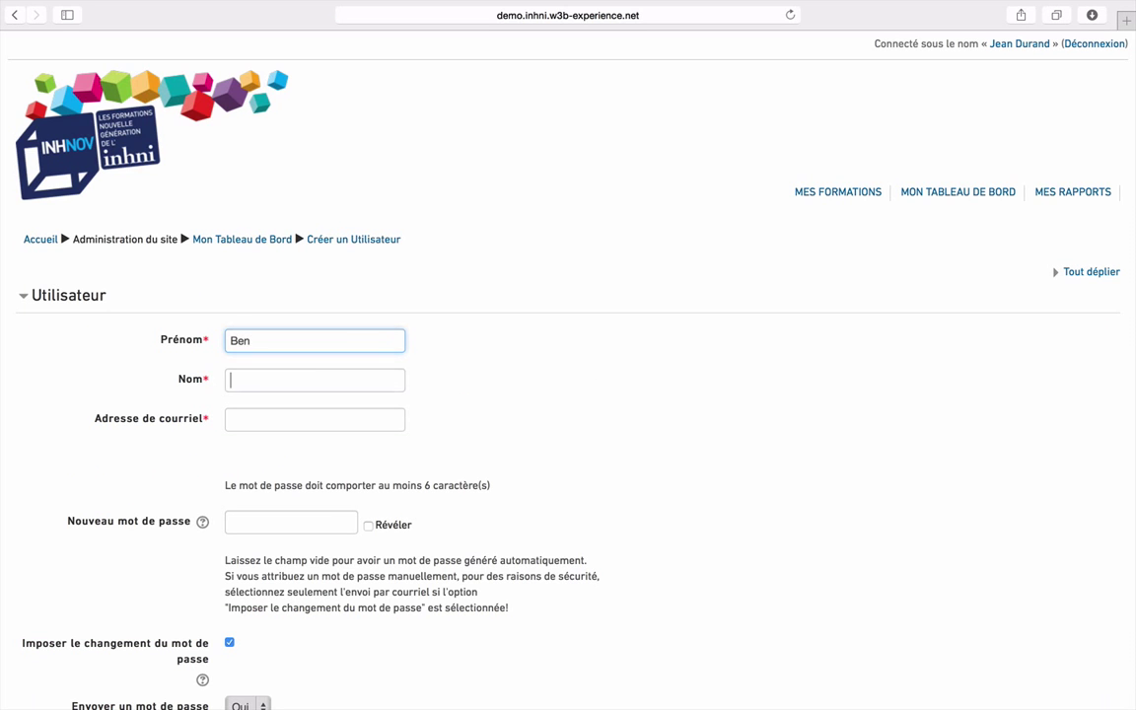
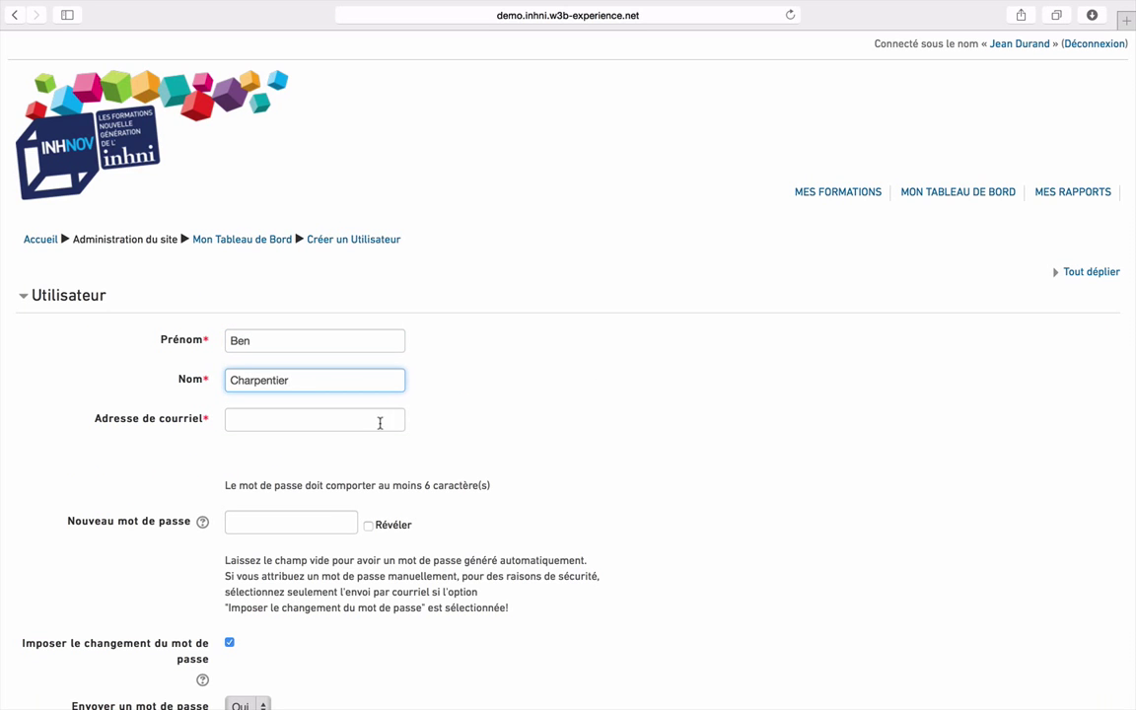
{"action": "left_click", "coordinate": [379, 423]}
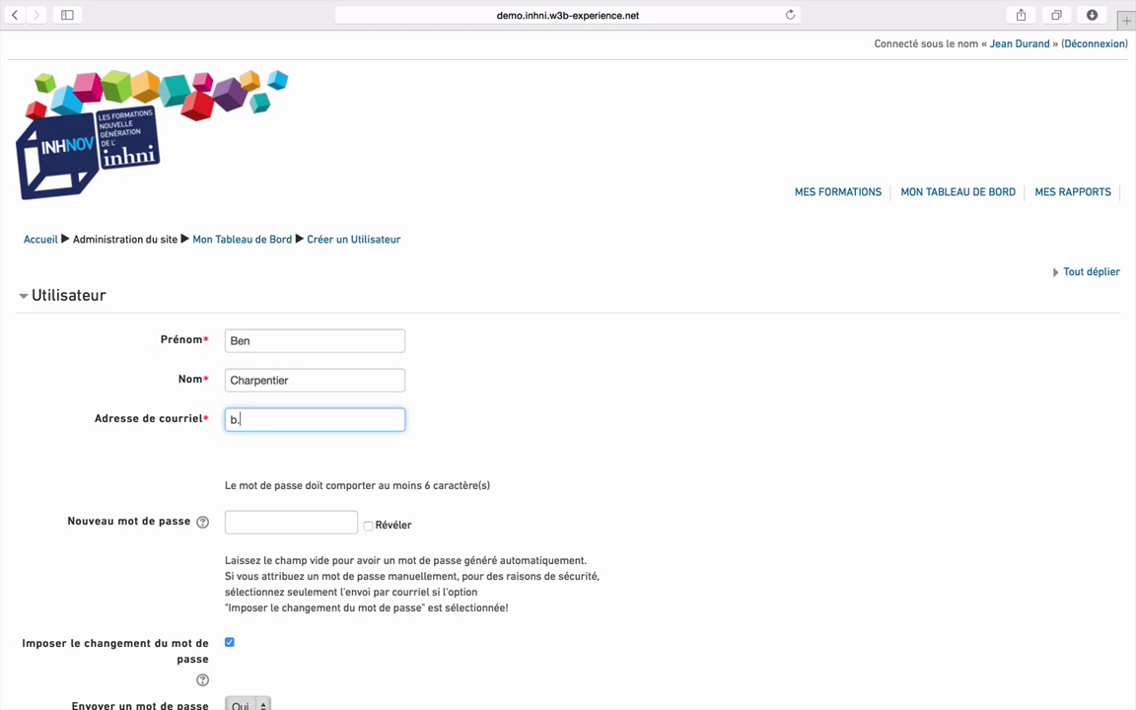
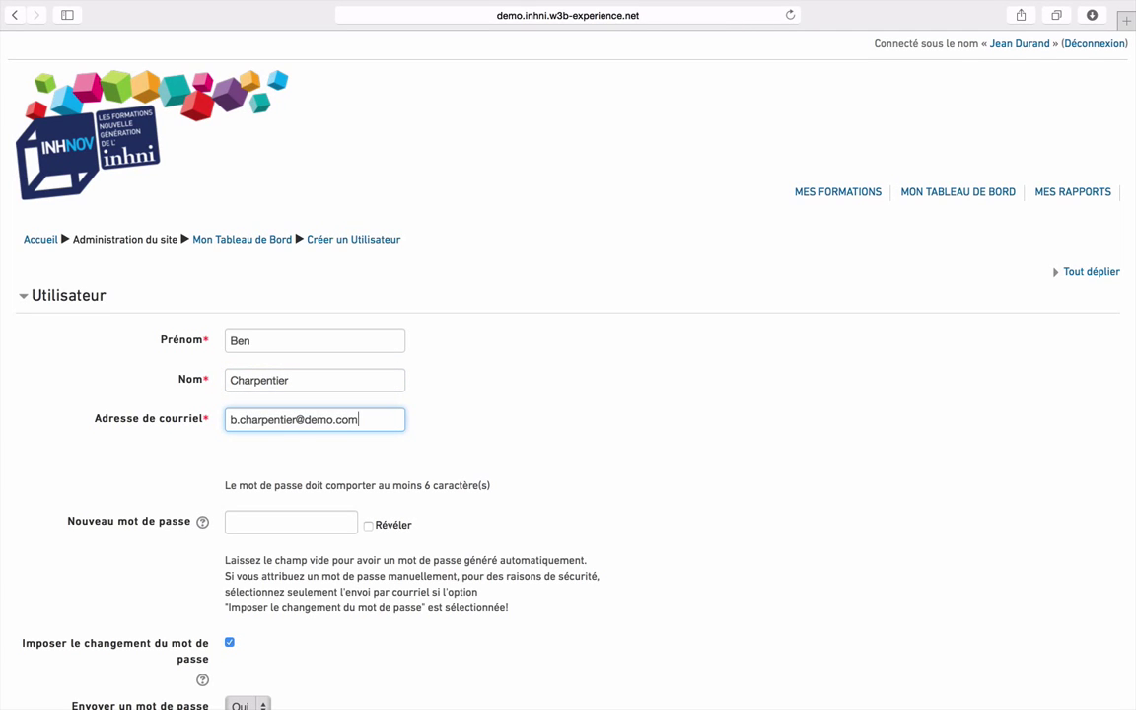
{"action": "left_click", "coordinate": [597, 471]}
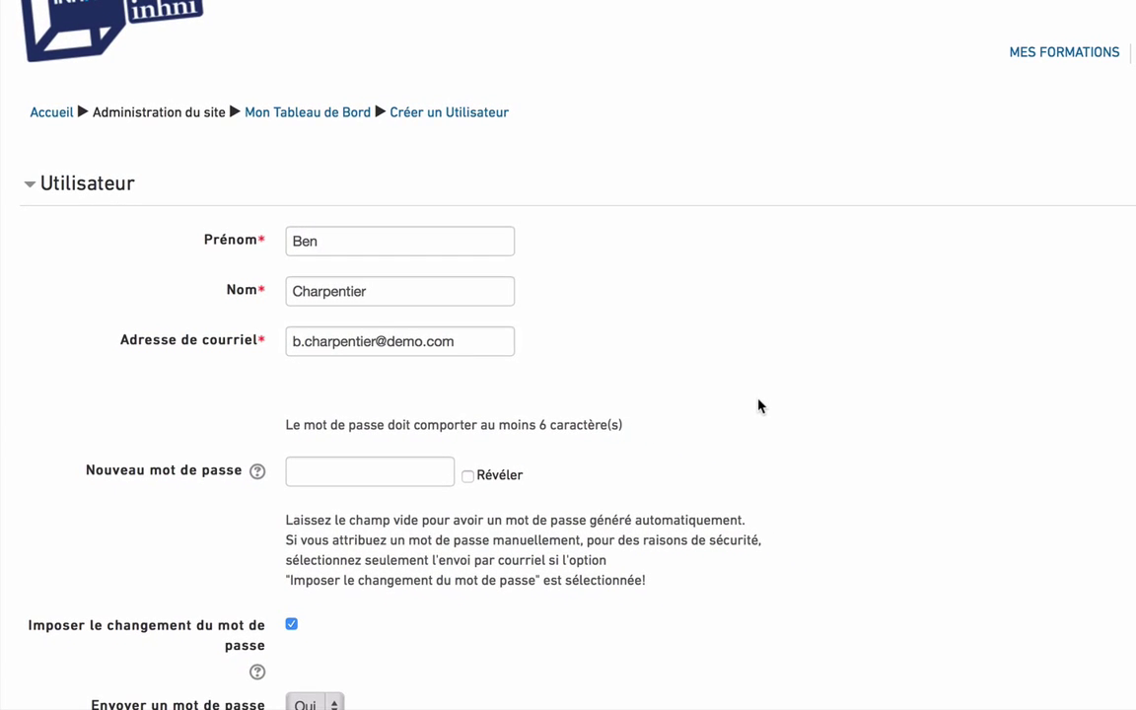
{"action": "scroll", "coordinate": [759, 405], "scroll_direction": "down", "scroll_amount": 1}
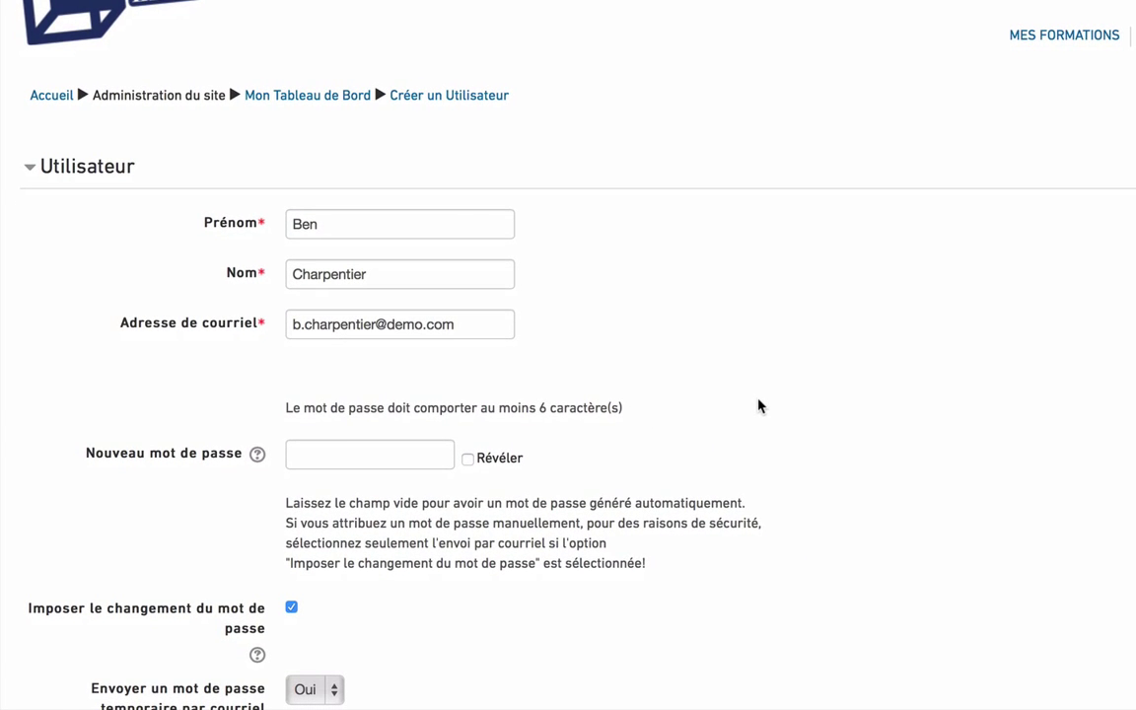
{"action": "scroll", "coordinate": [759, 406], "scroll_direction": "down", "scroll_amount": 2}
{"action": "scroll", "coordinate": [759, 406], "scroll_direction": "down", "scroll_amount": 6}
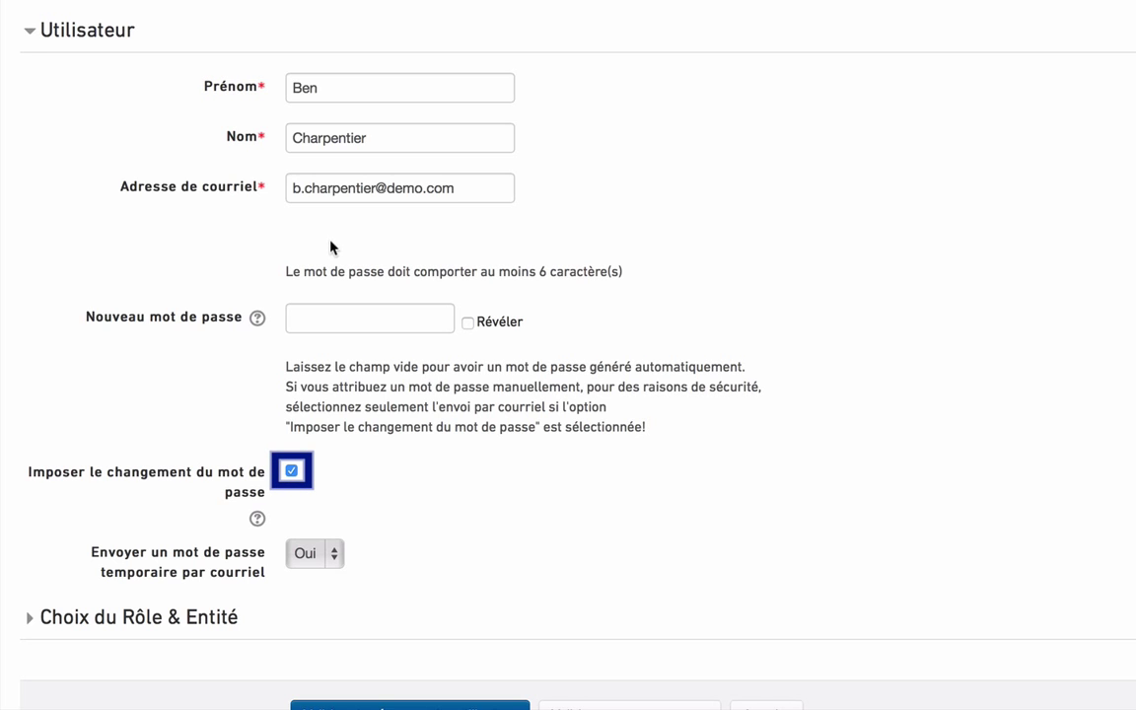
Set a visible manual password, disable forced password change, and set temporary-password e-mail to Non
{"action": "left_click", "coordinate": [356, 318]}
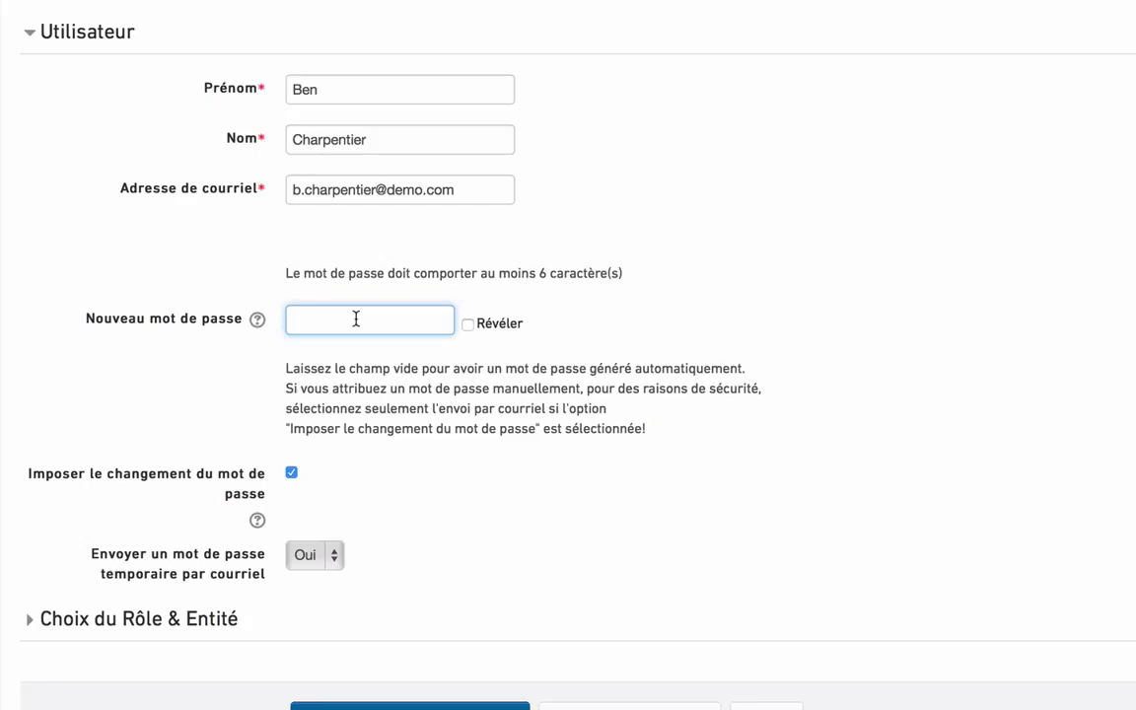
{"action": "type", "text": "•••••••••"}
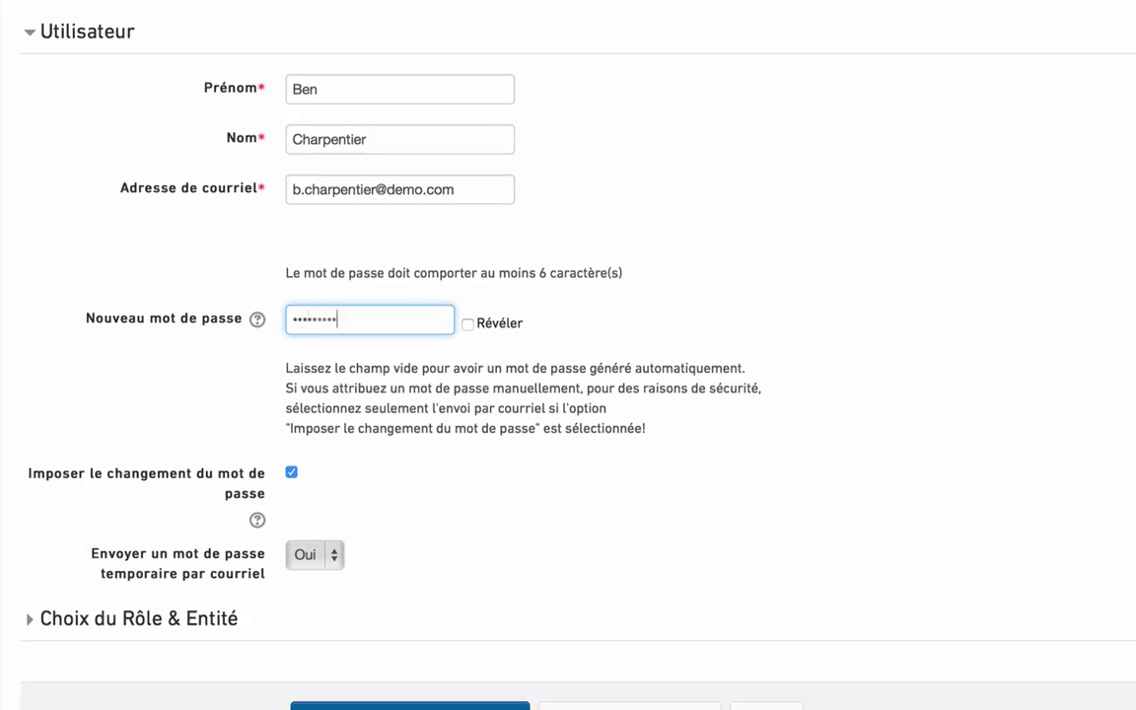
{"action": "left_click", "coordinate": [475, 328]}
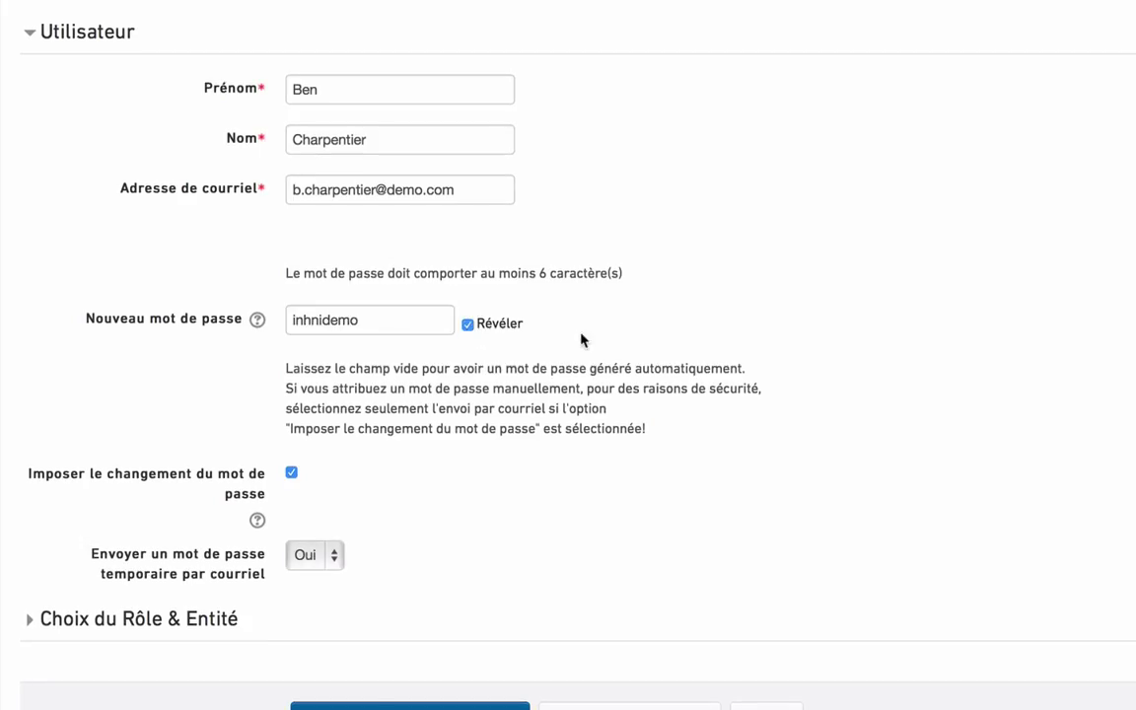
{"action": "scroll", "coordinate": [581, 339], "scroll_direction": "down", "scroll_amount": 1}
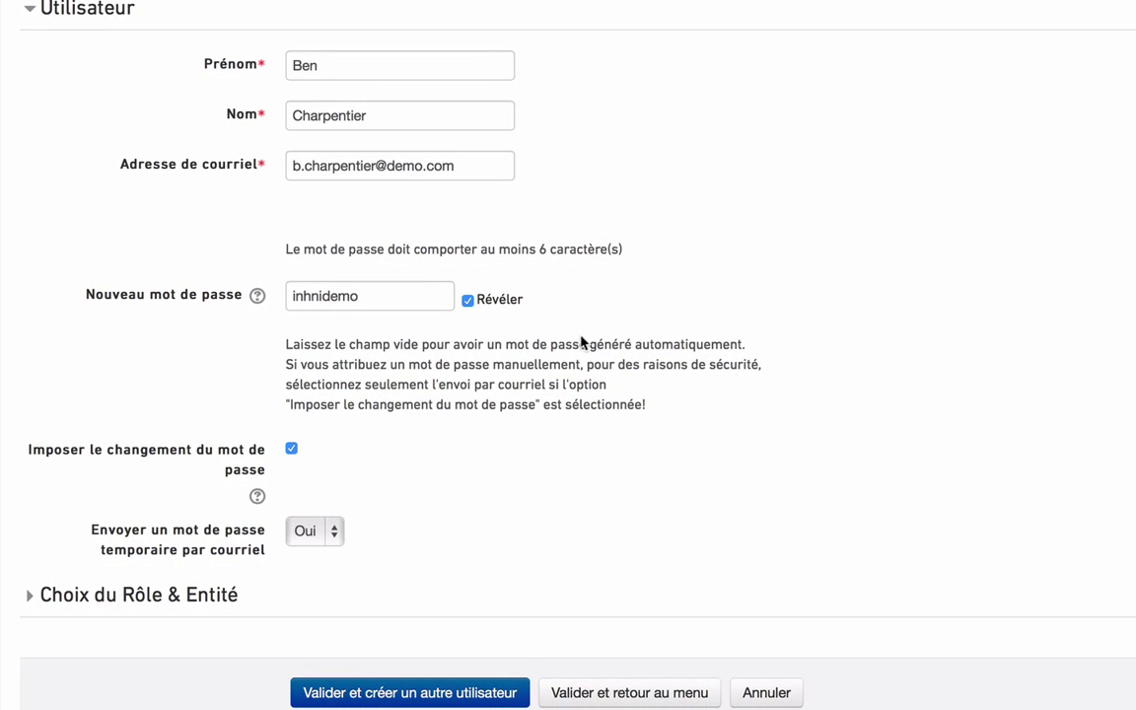
{"action": "left_click", "coordinate": [291, 449]}
{"action": "left_click", "coordinate": [332, 532]}
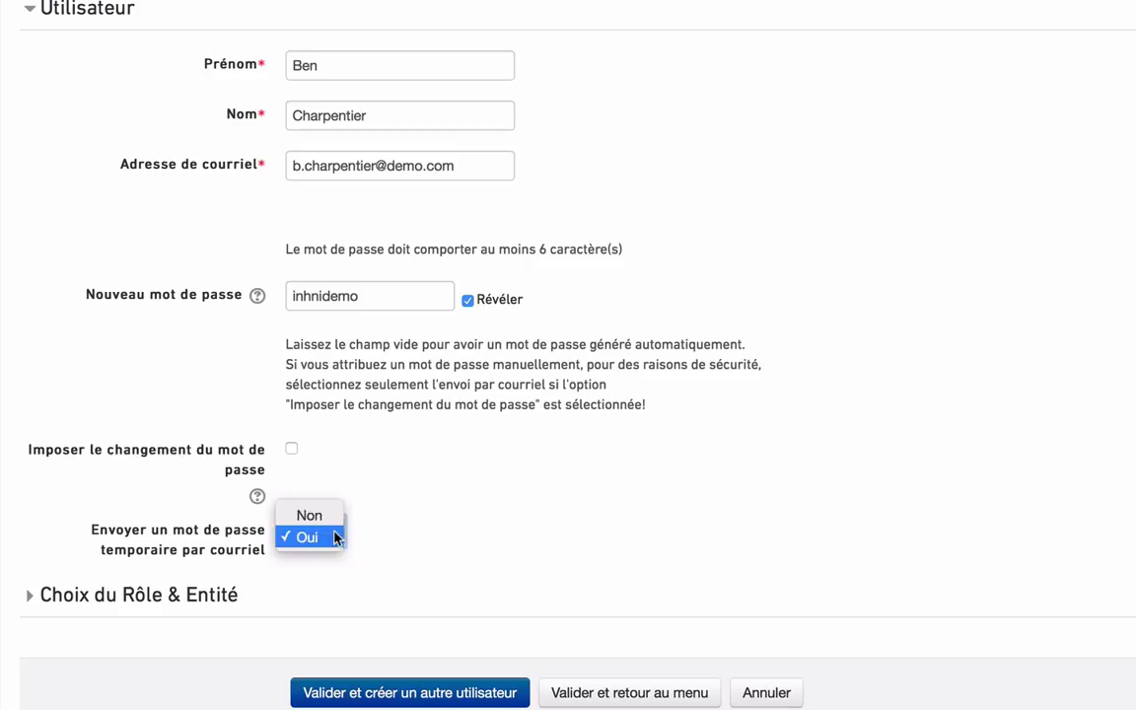
{"action": "left_click", "coordinate": [332, 516]}
Keep Secteur Nord as entity, enter the user's payroll number, and save the user
{"action": "scroll", "coordinate": [444, 558], "scroll_direction": "down", "scroll_amount": 1}
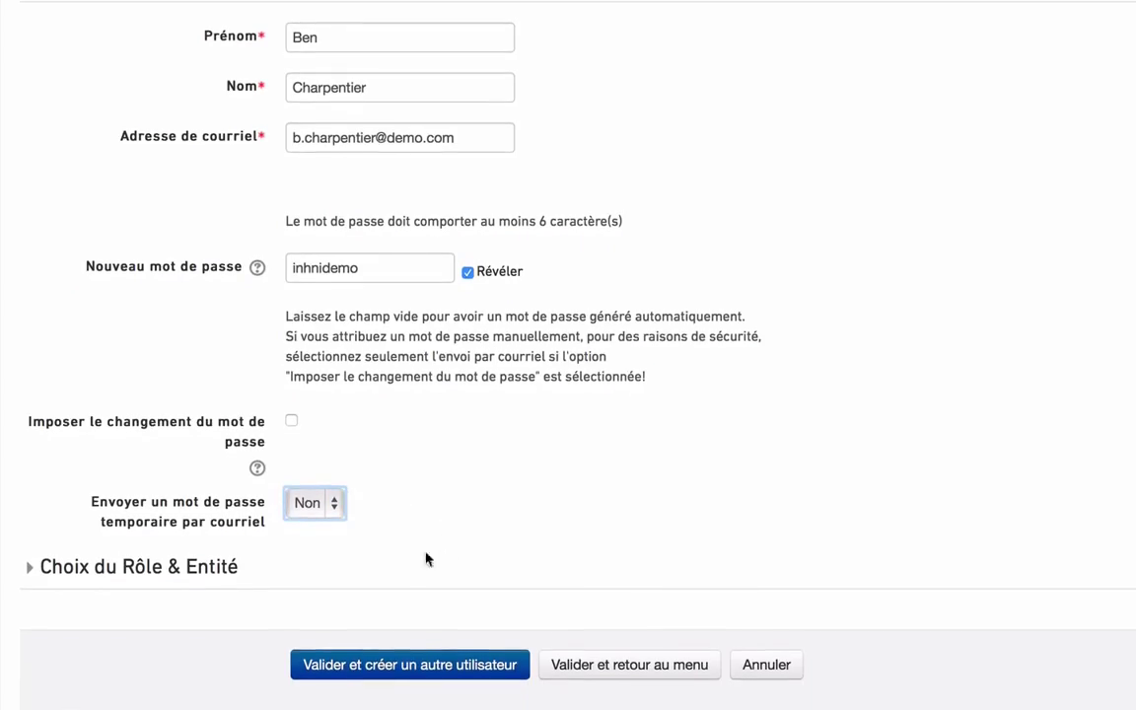
{"action": "left_click", "coordinate": [149, 582]}
{"action": "scroll", "coordinate": [513, 592], "scroll_direction": "down", "scroll_amount": 3}
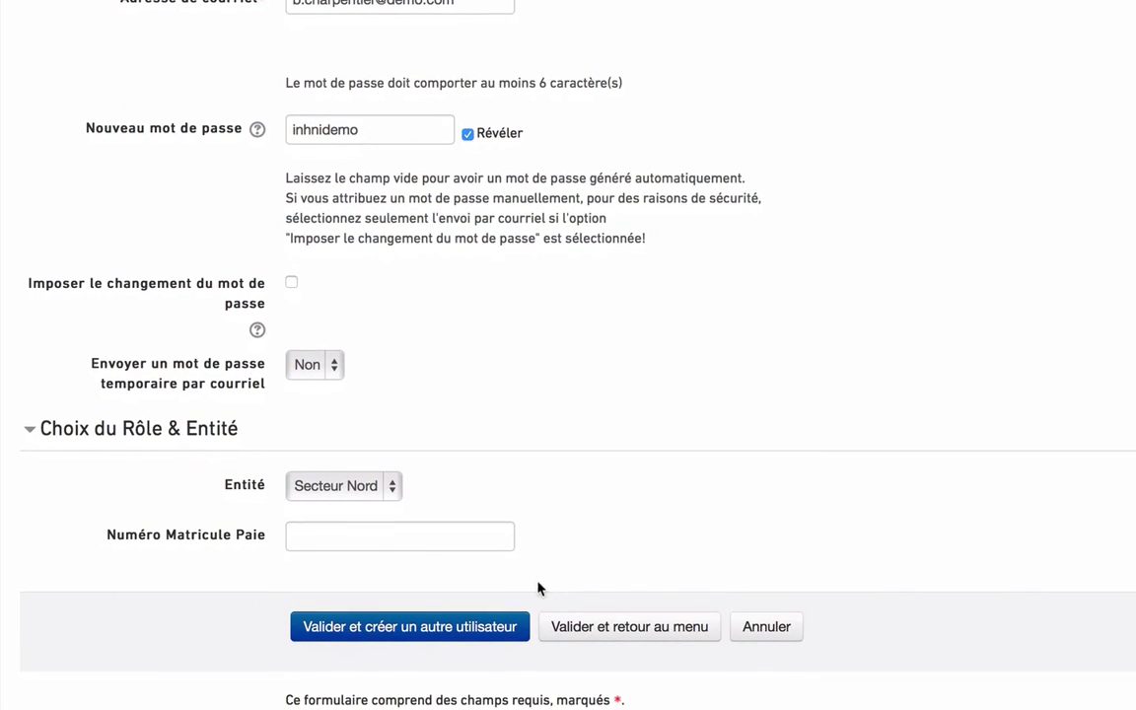
{"action": "left_click", "coordinate": [391, 486]}
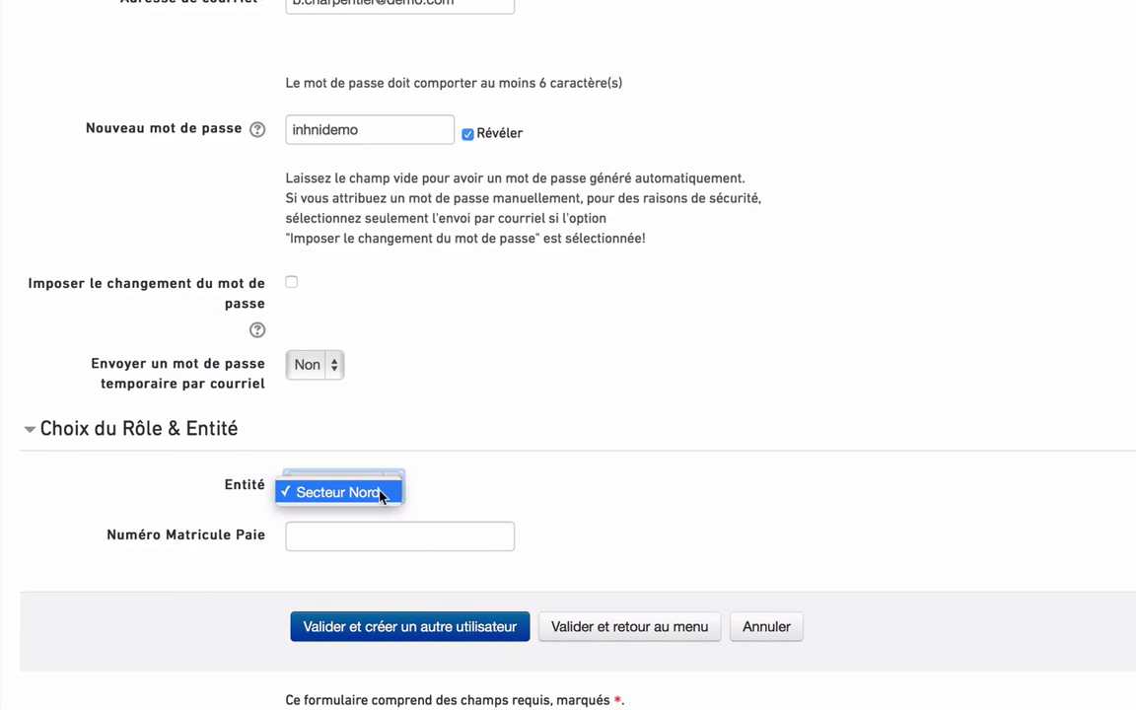
{"action": "left_click", "coordinate": [381, 493]}
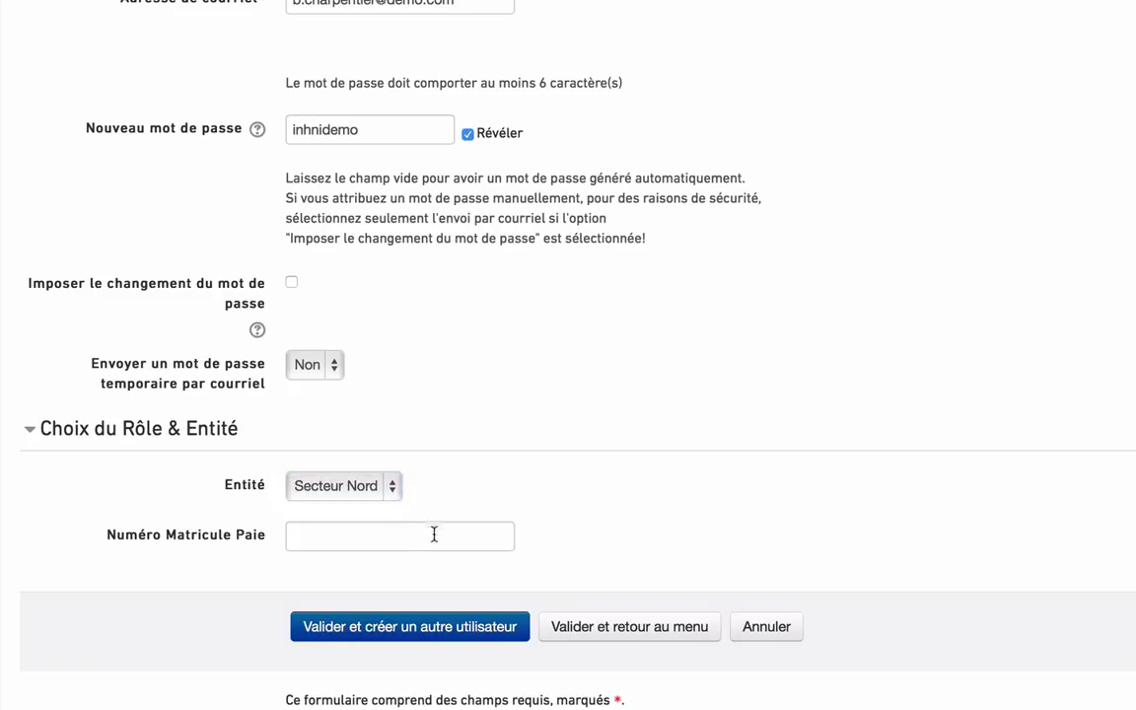
{"action": "left_click", "coordinate": [434, 534]}
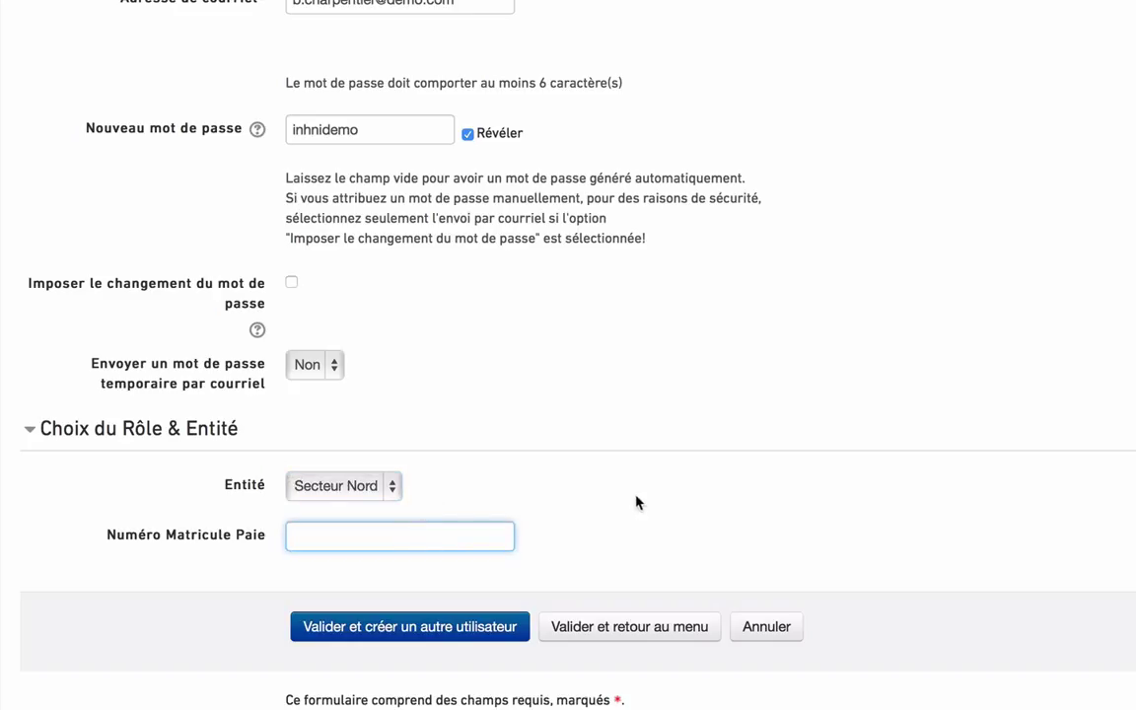
{"action": "type", "text": "987543"}
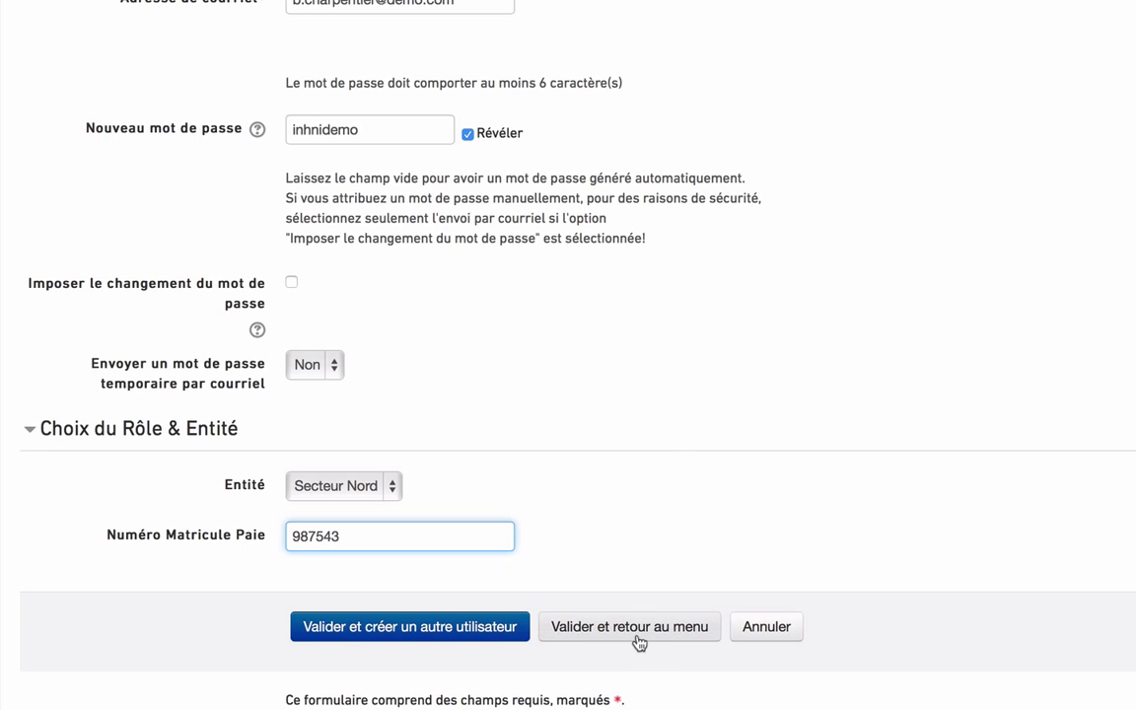
{"action": "left_click", "coordinate": [636, 638]}
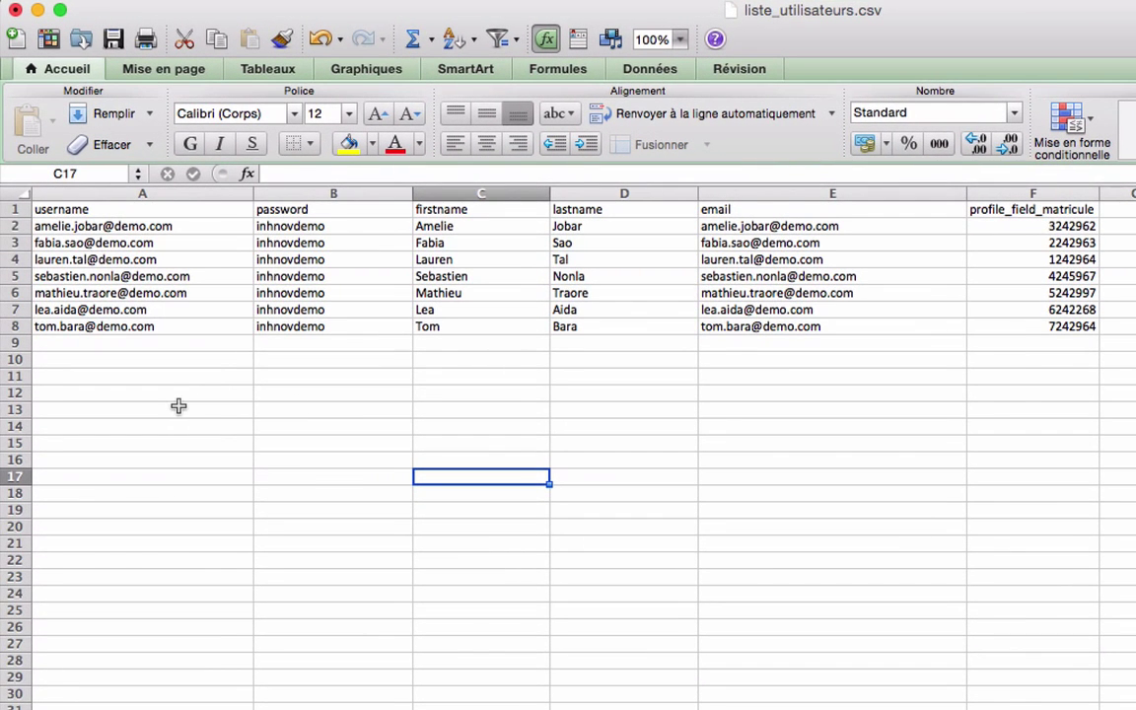
Review the username, password, firstname, lastname, email and profile_field_matricule columns in liste_utilisateurs.csv
{"action": "left_click", "coordinate": [204, 215]}
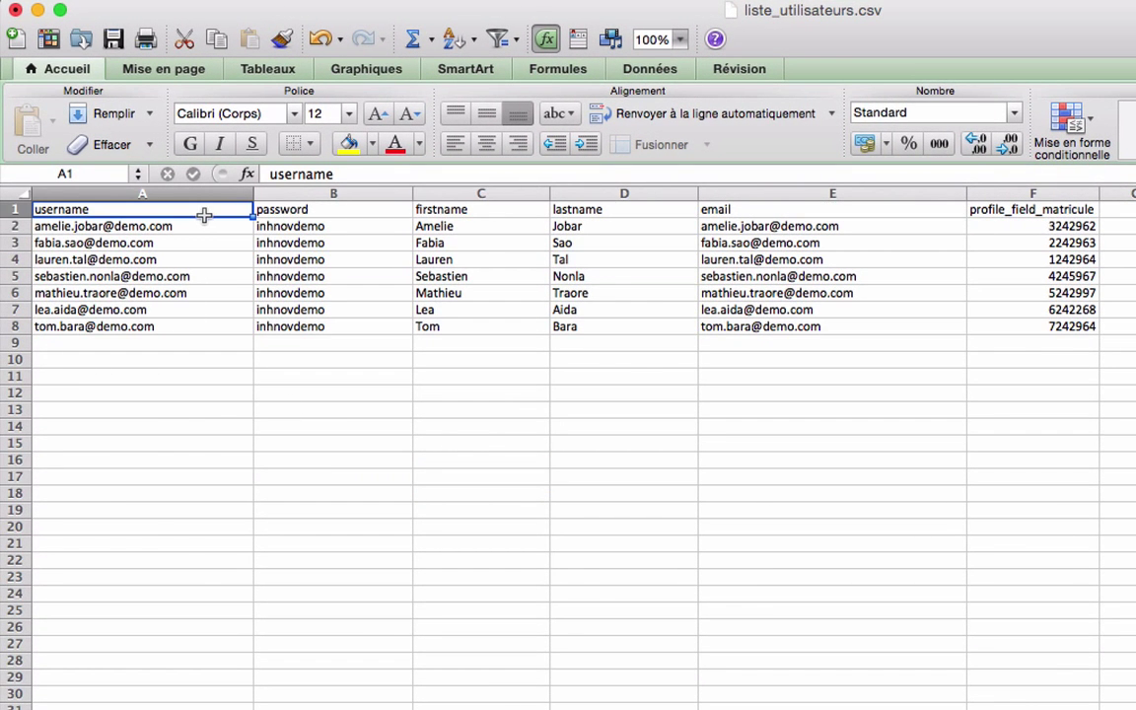
{"action": "left_click", "coordinate": [378, 216]}
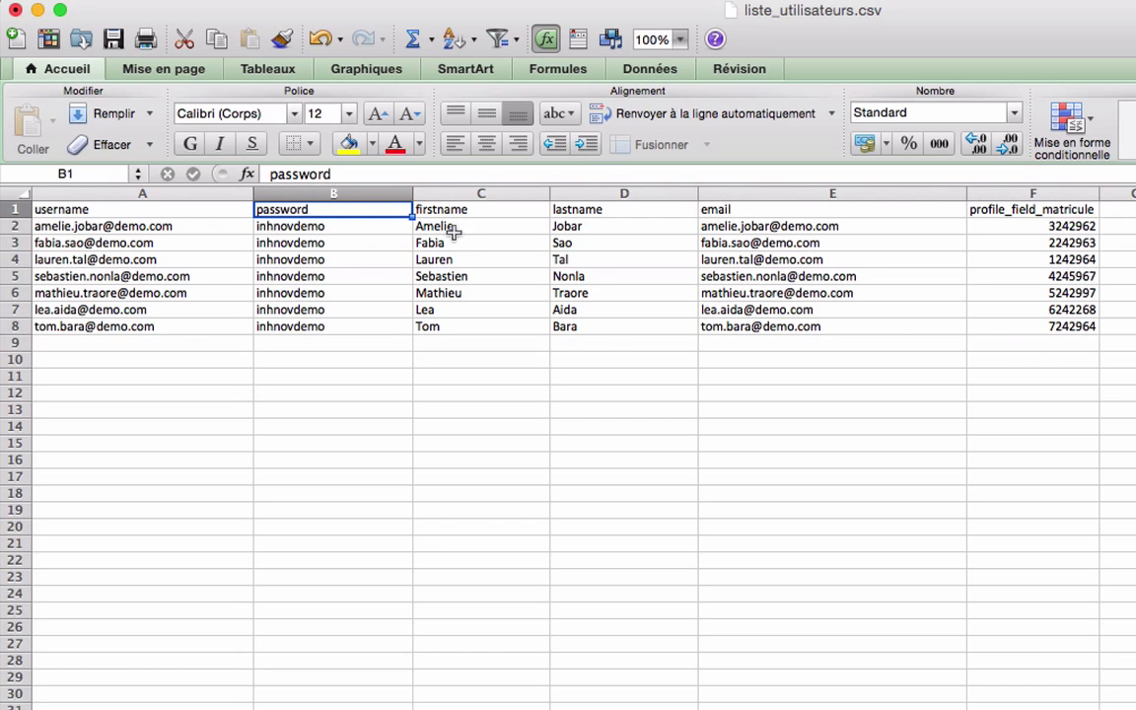
{"action": "left_click", "coordinate": [529, 216]}
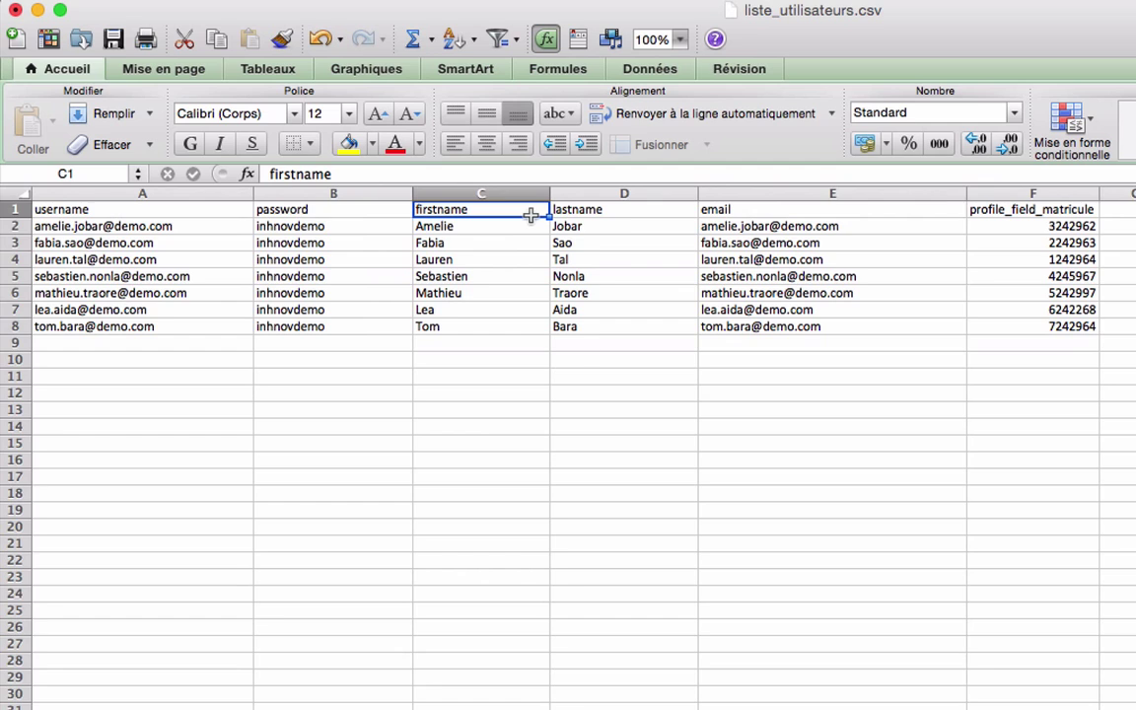
{"action": "left_click", "coordinate": [658, 217]}
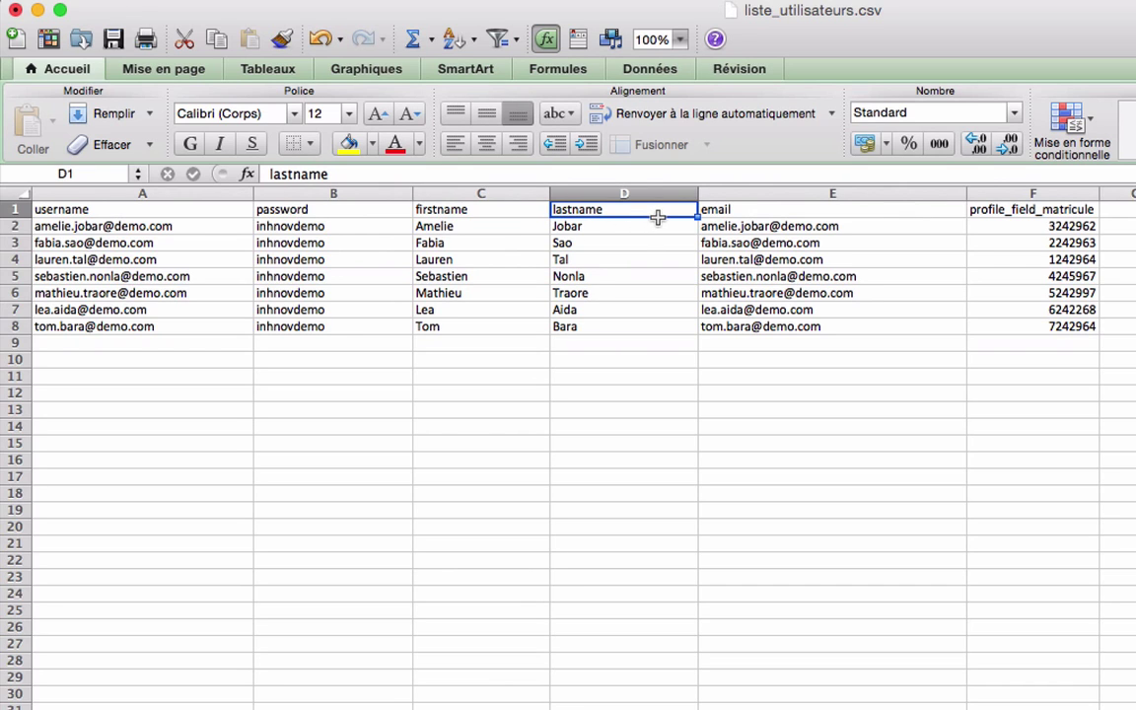
{"action": "left_click", "coordinate": [835, 215]}
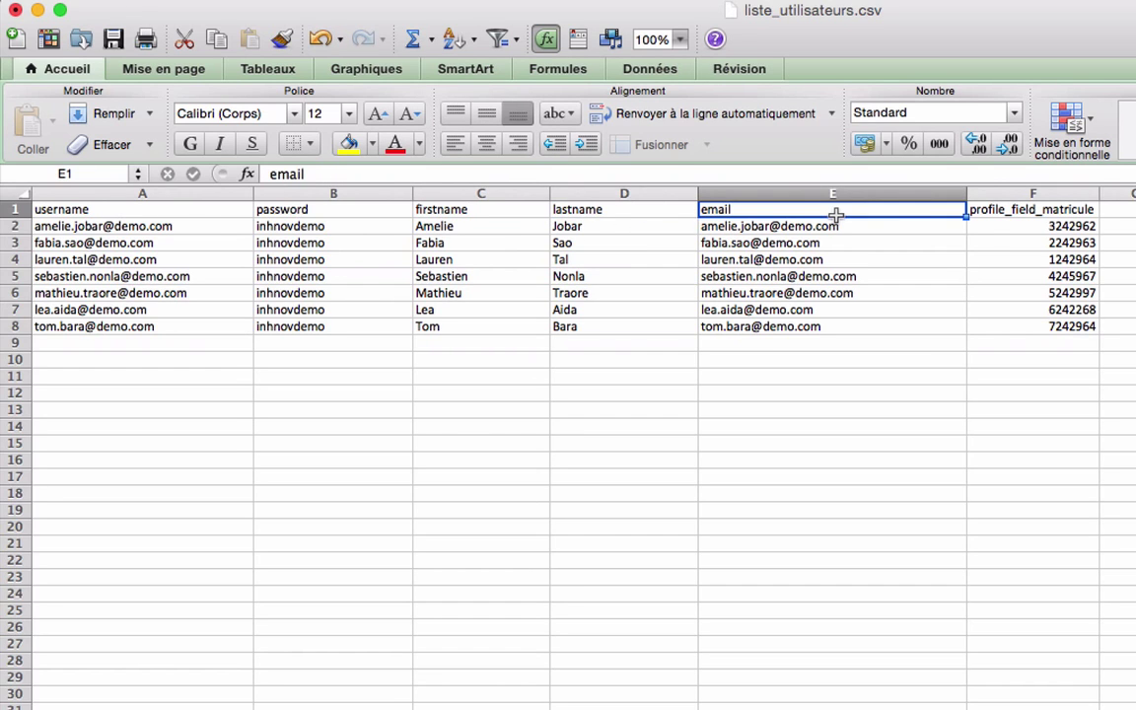
{"action": "left_click", "coordinate": [1064, 217]}
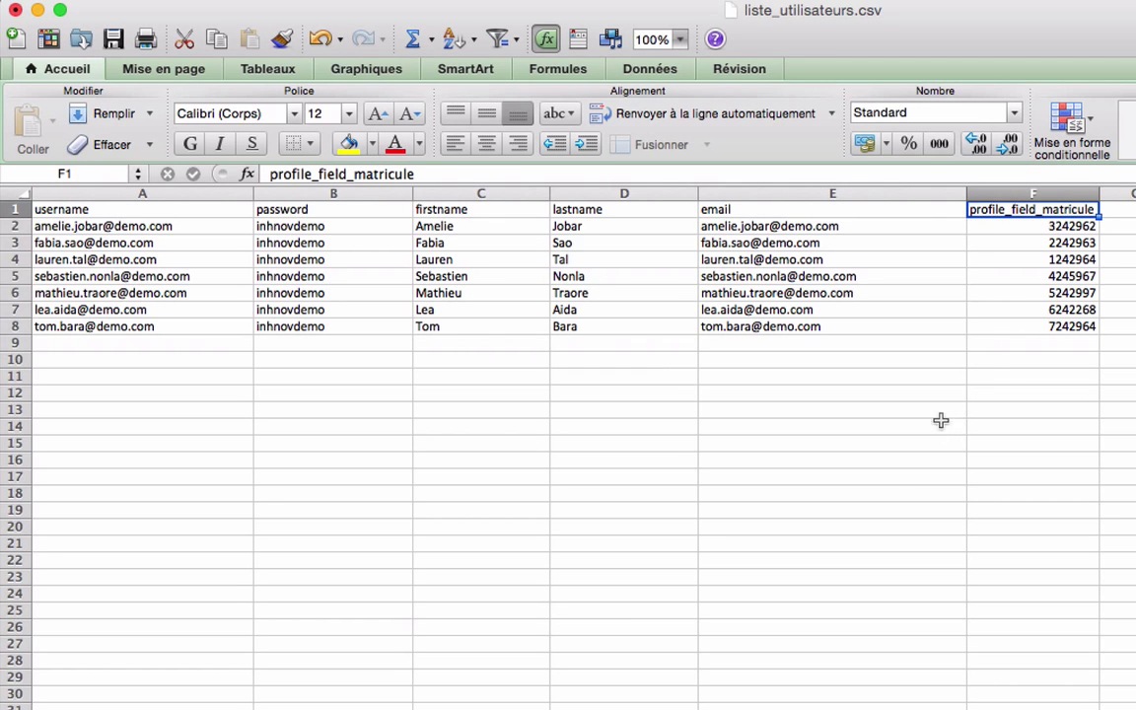
{"action": "left_click", "coordinate": [879, 474]}
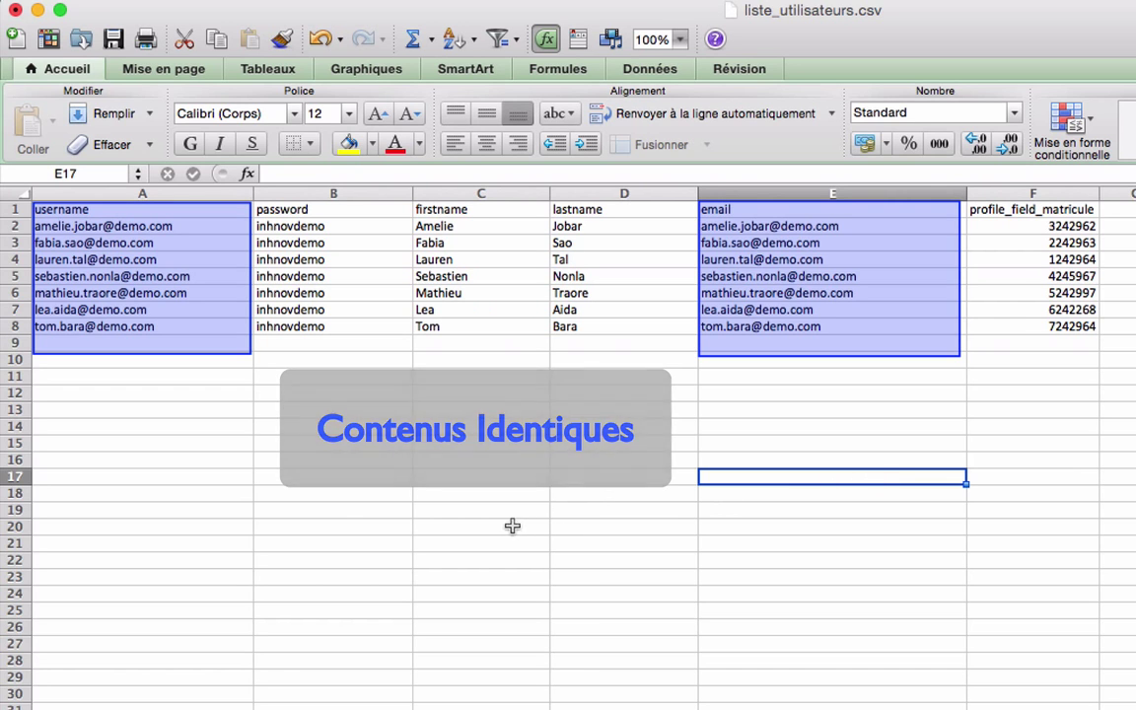
Start saving liste_utilisateurs as CSV (séparateur : point-virgule) into the tuto folder
{"action": "left_click", "coordinate": [134, 2]}
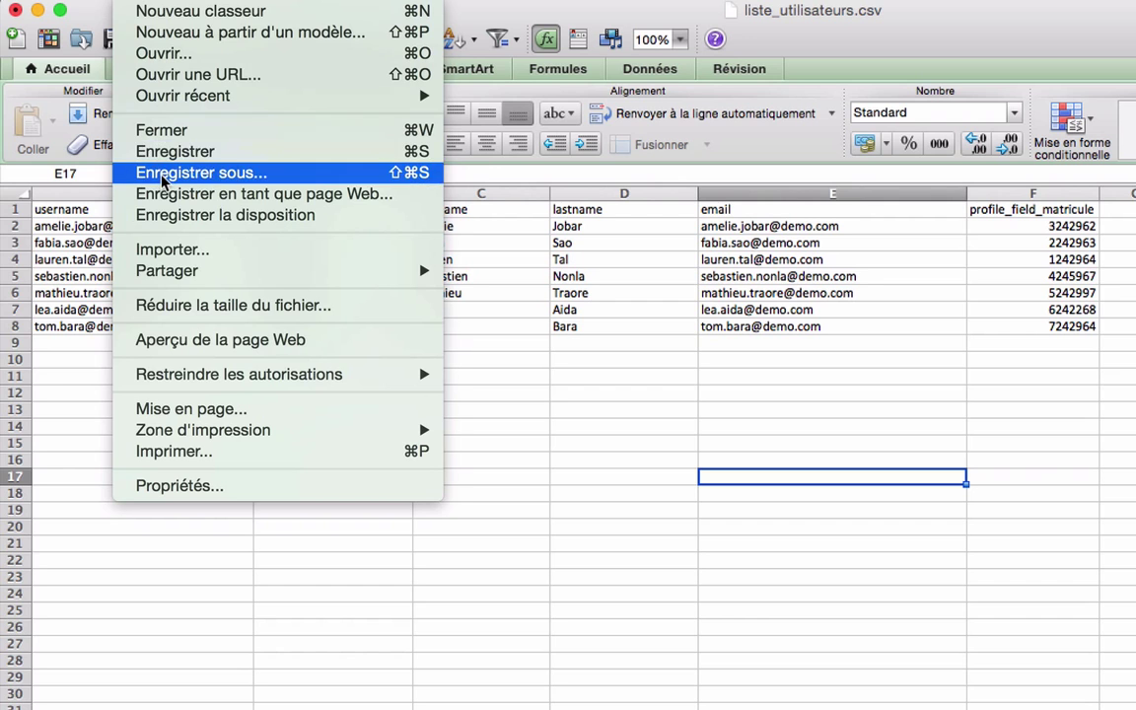
{"action": "left_click", "coordinate": [165, 172]}
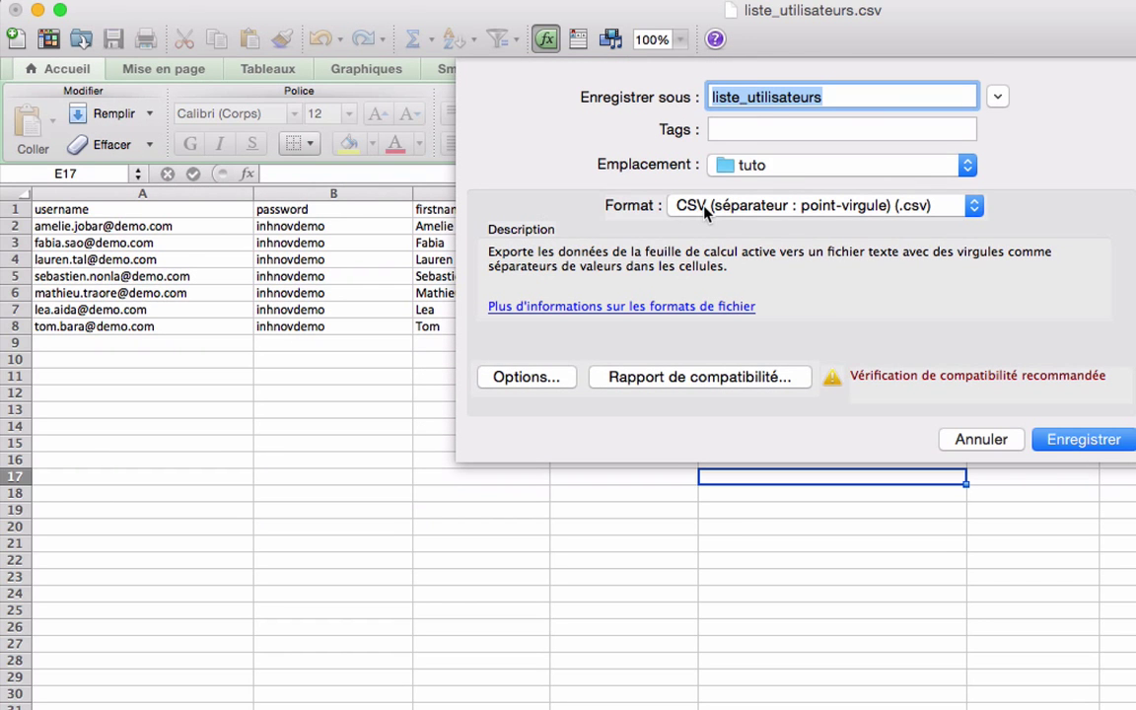
{"action": "left_click", "coordinate": [976, 205]}
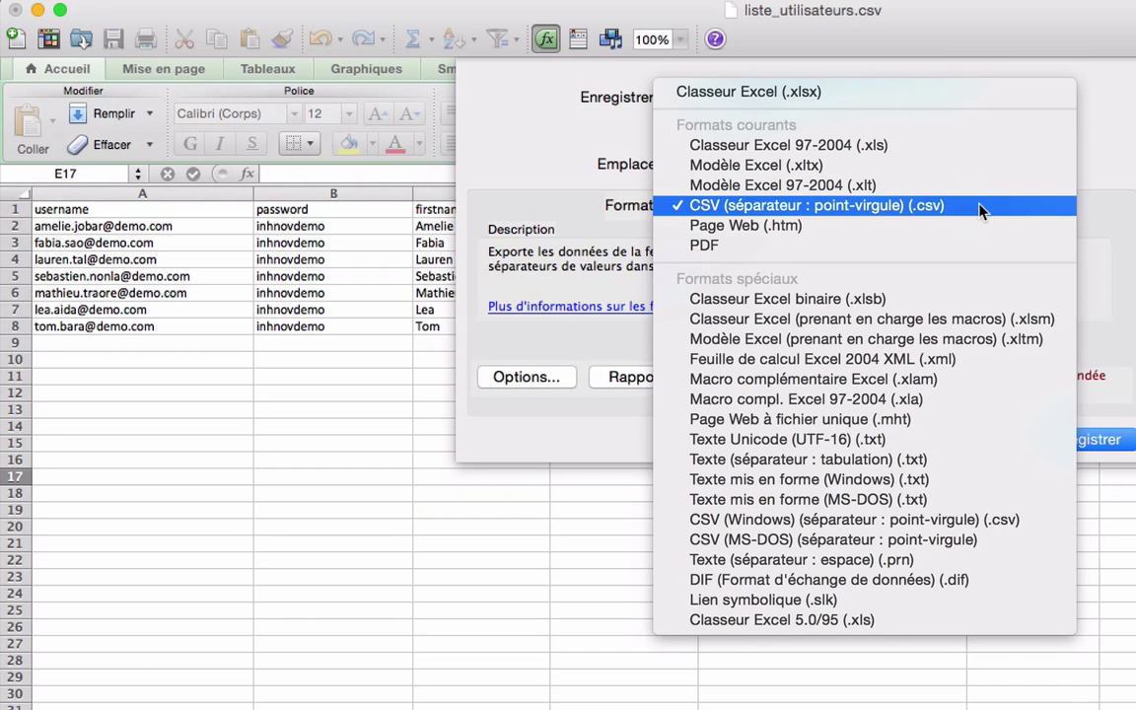
{"action": "left_click", "coordinate": [980, 207]}
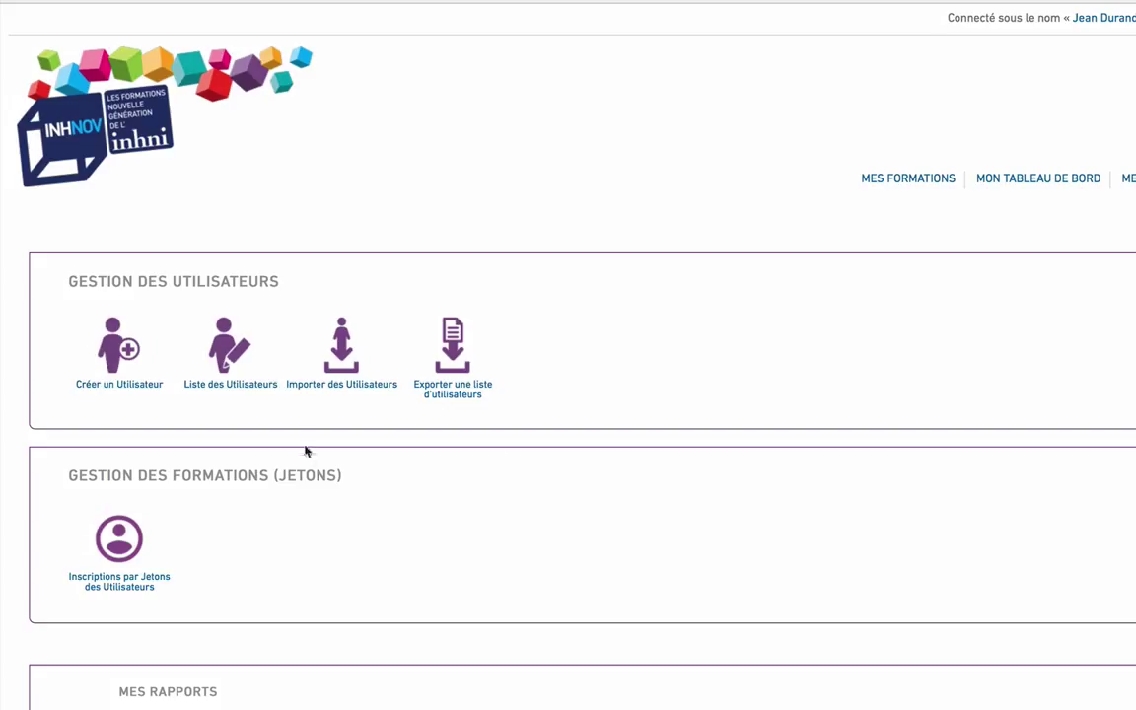
Upload liste_utilisateurs.csv into the Fichier field of the Importation d'utilisateurs form
{"action": "left_click", "coordinate": [346, 386]}
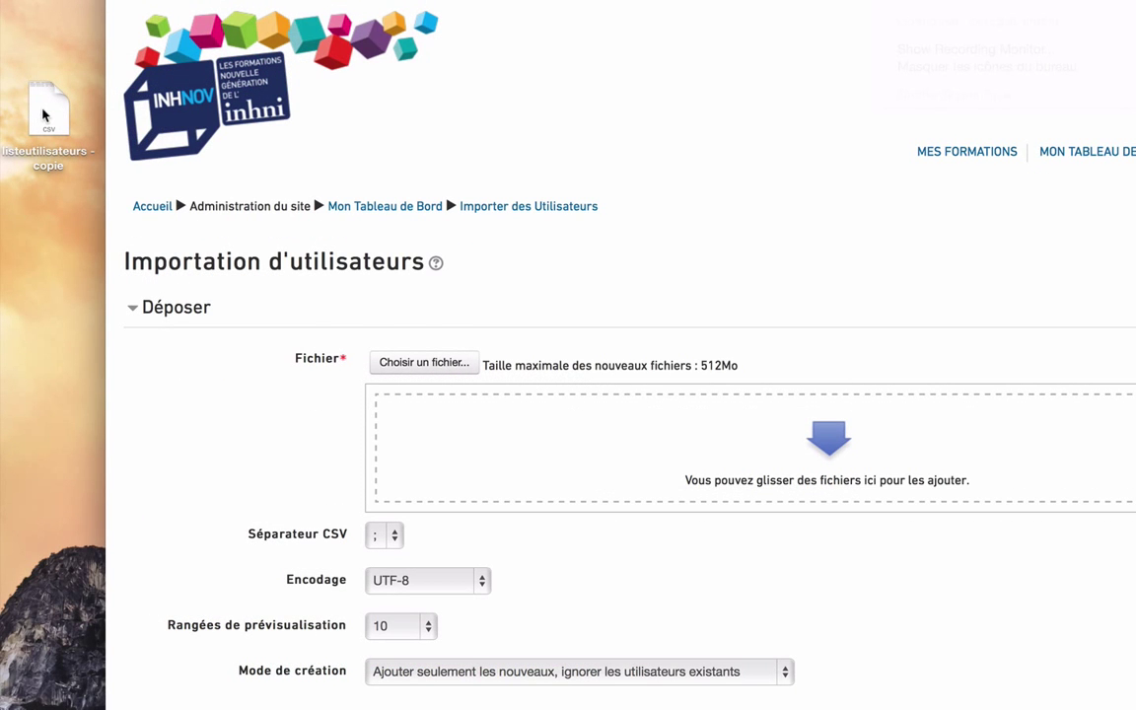
{"action": "mouse_move", "coordinate": [39, 111]}
{"action": "left_mouse_down"}
{"action": "mouse_move", "coordinate": [298, 283]}
{"action": "mouse_move", "coordinate": [646, 450]}
{"action": "mouse_move", "coordinate": [31, 121]}
{"action": "mouse_move", "coordinate": [40, 106]}
{"action": "left_mouse_up"}
{"action": "scroll", "coordinate": [717, 310], "scroll_direction": "down", "scroll_amount": 2}
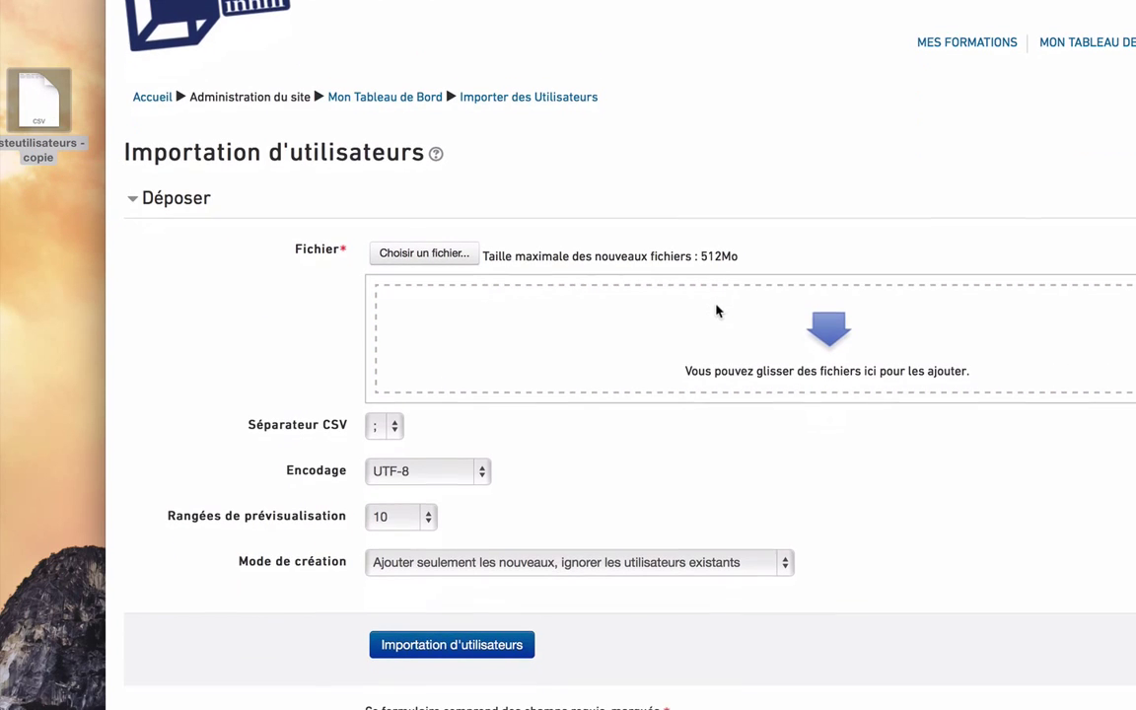
{"action": "left_click", "coordinate": [454, 253]}
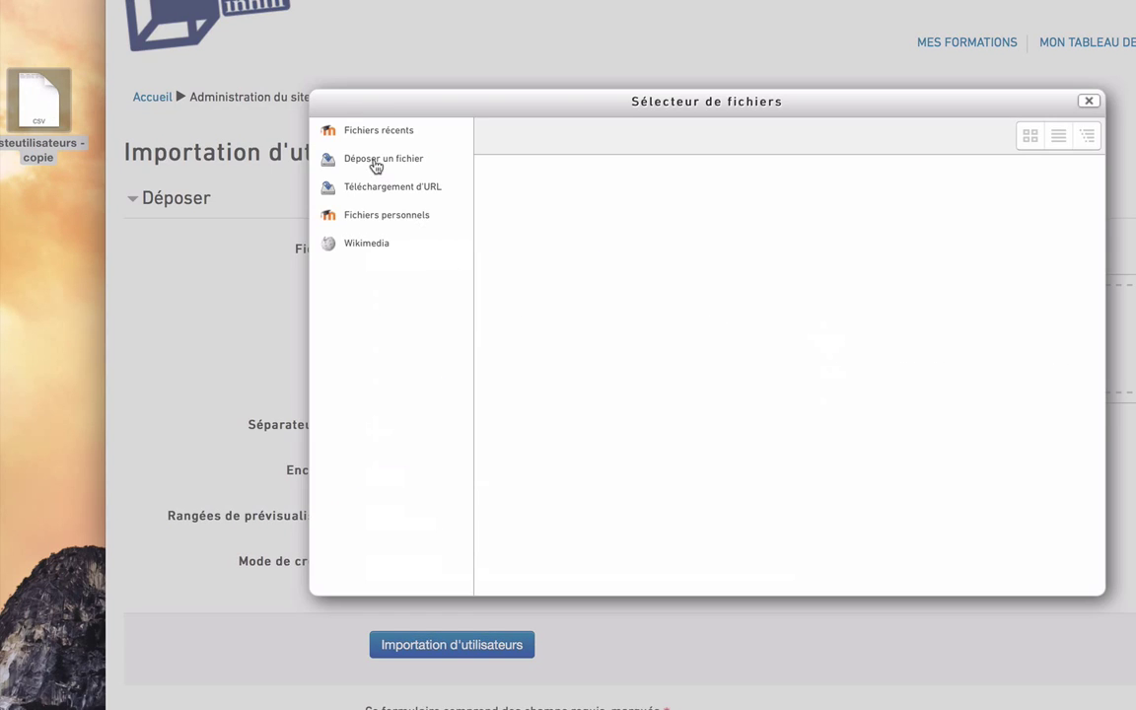
{"action": "left_click", "coordinate": [375, 163]}
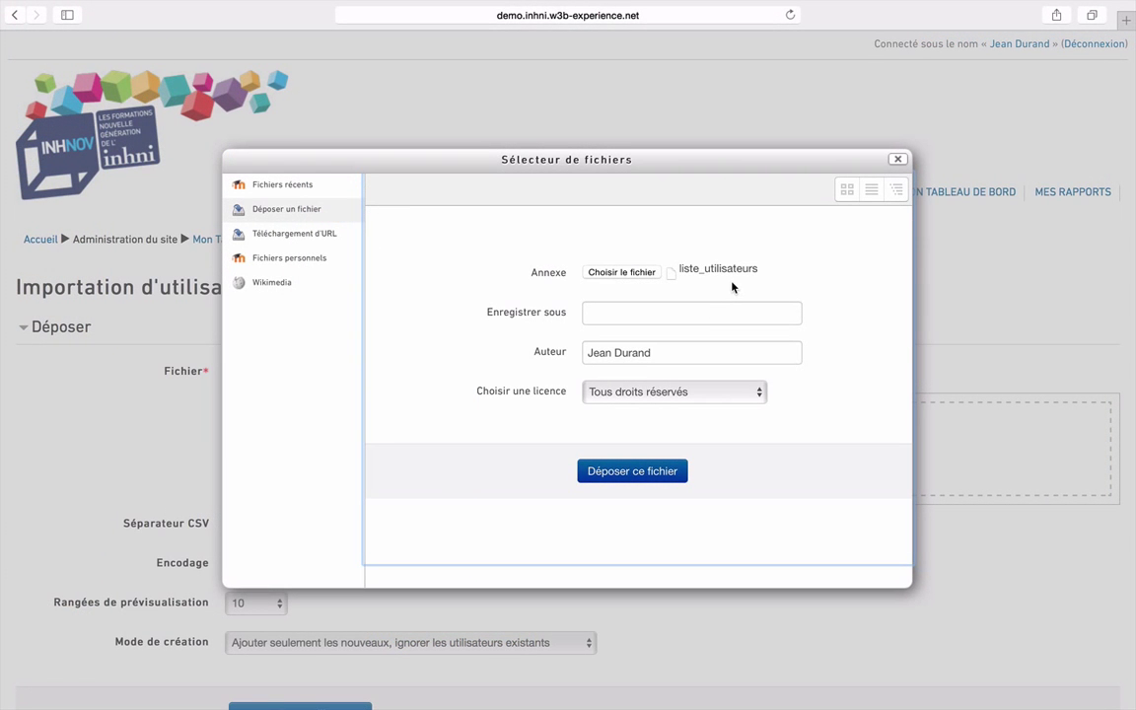
{"action": "left_click", "coordinate": [633, 472]}
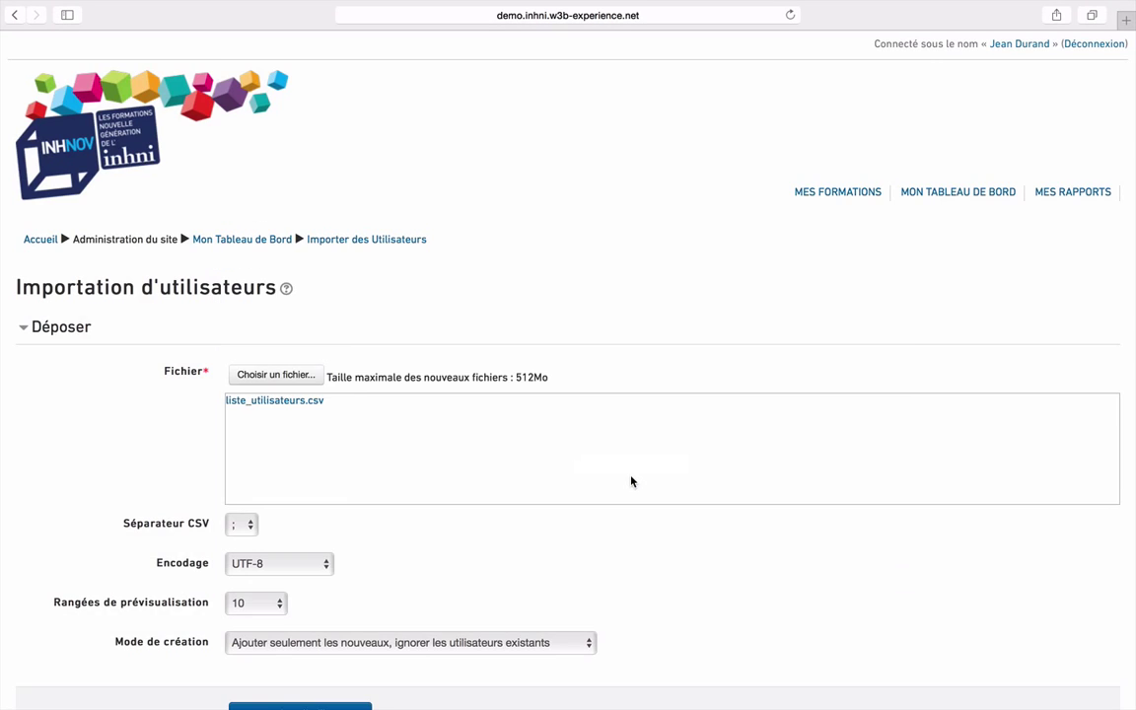
{"action": "scroll", "coordinate": [350, 441], "scroll_direction": "down", "scroll_amount": 3}
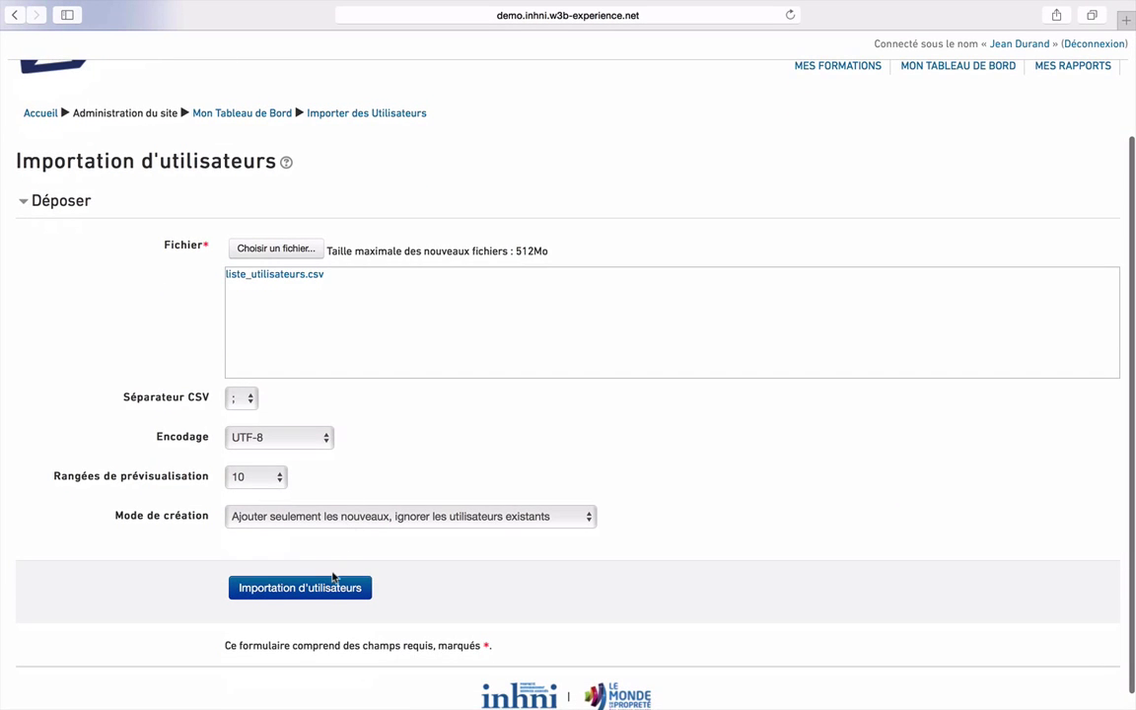
Preview the users contained in liste_utilisateurs.csv
{"action": "left_click", "coordinate": [309, 595]}
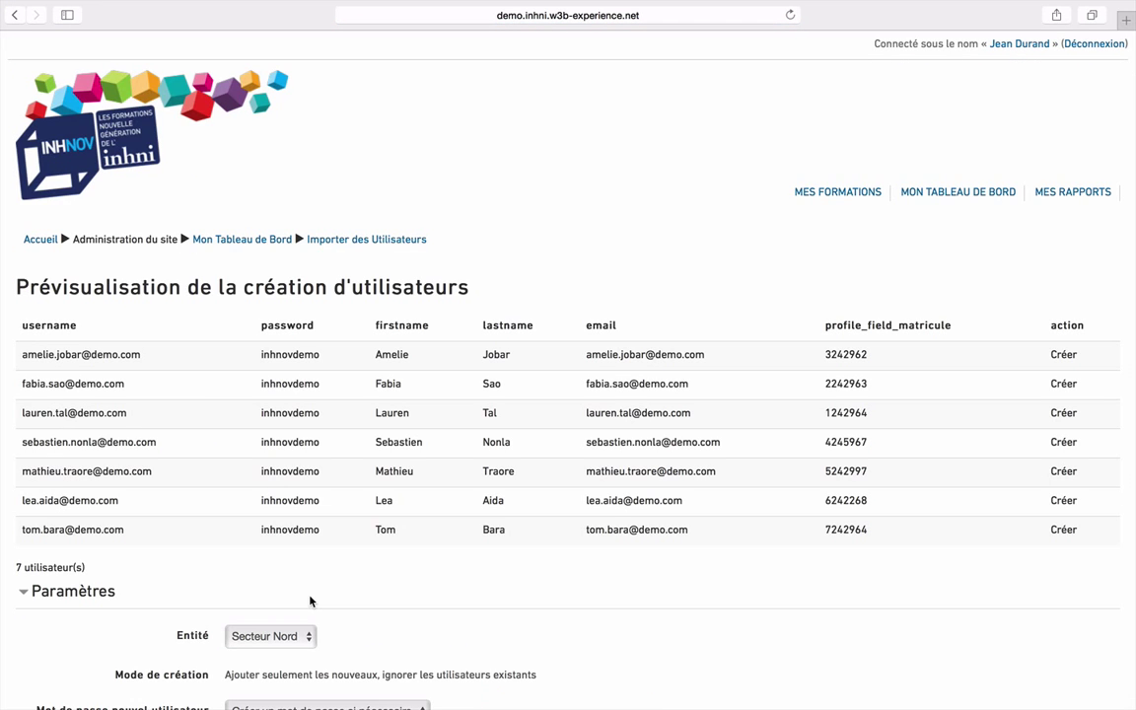
{"action": "scroll", "coordinate": [310, 600], "scroll_direction": "down", "scroll_amount": 1}
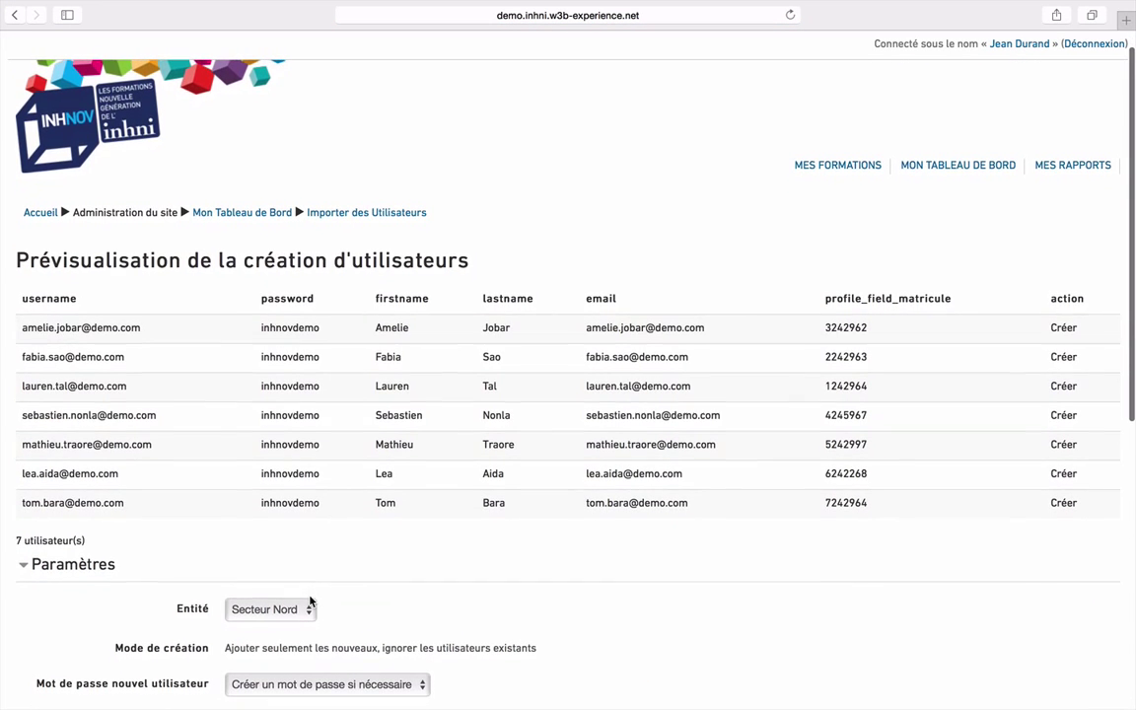
{"action": "scroll", "coordinate": [309, 601], "scroll_direction": "down", "scroll_amount": 4}
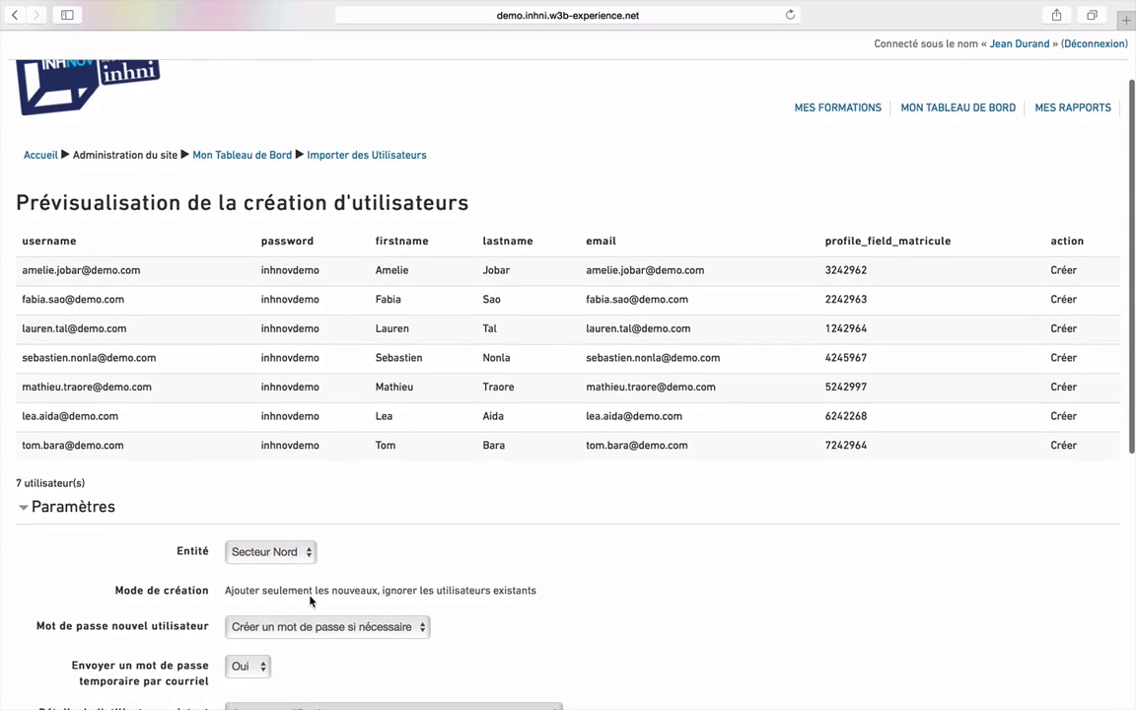
{"action": "scroll", "coordinate": [309, 599], "scroll_direction": "down", "scroll_amount": 5}
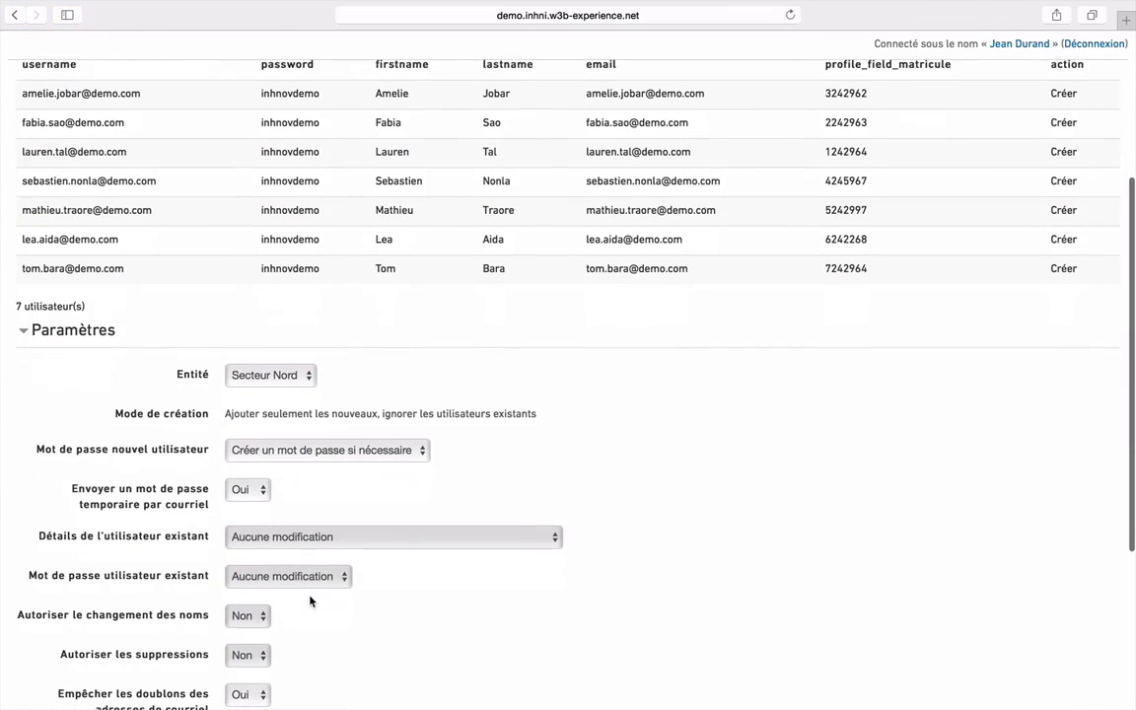
Create the seven users in the Secteur Nord entity, then return to the import form
{"action": "left_click", "coordinate": [307, 371]}
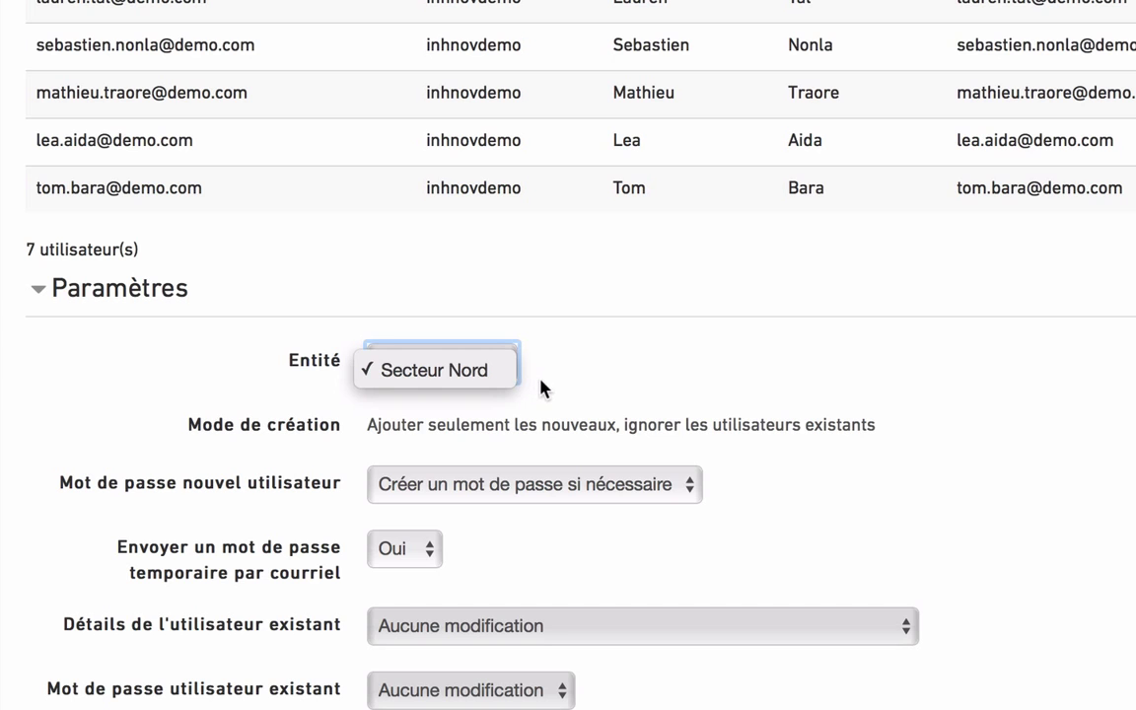
{"action": "left_click", "coordinate": [504, 373]}
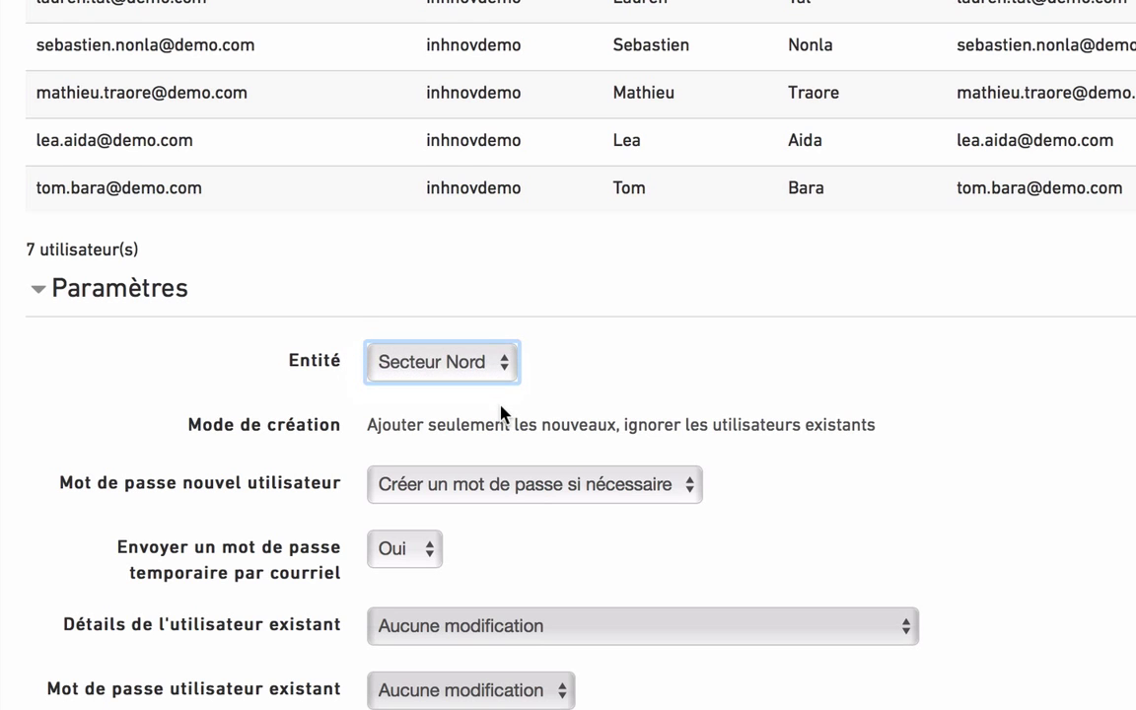
{"action": "scroll", "coordinate": [501, 412], "scroll_direction": "down", "scroll_amount": 5}
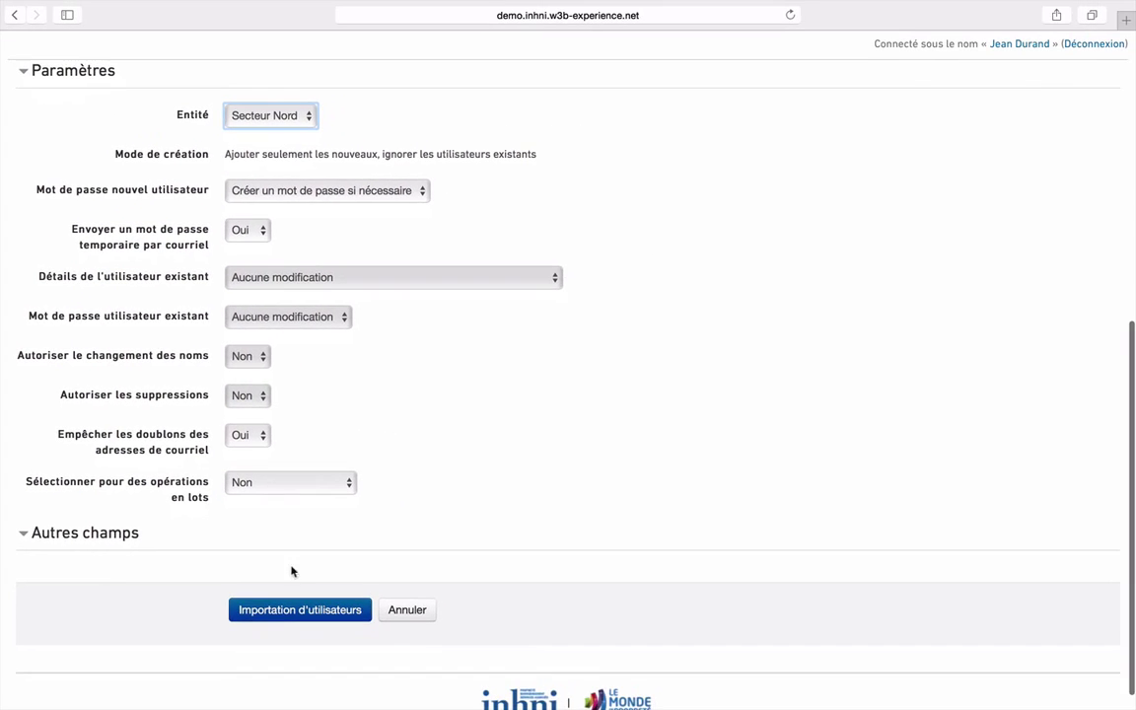
{"action": "left_click", "coordinate": [287, 615]}
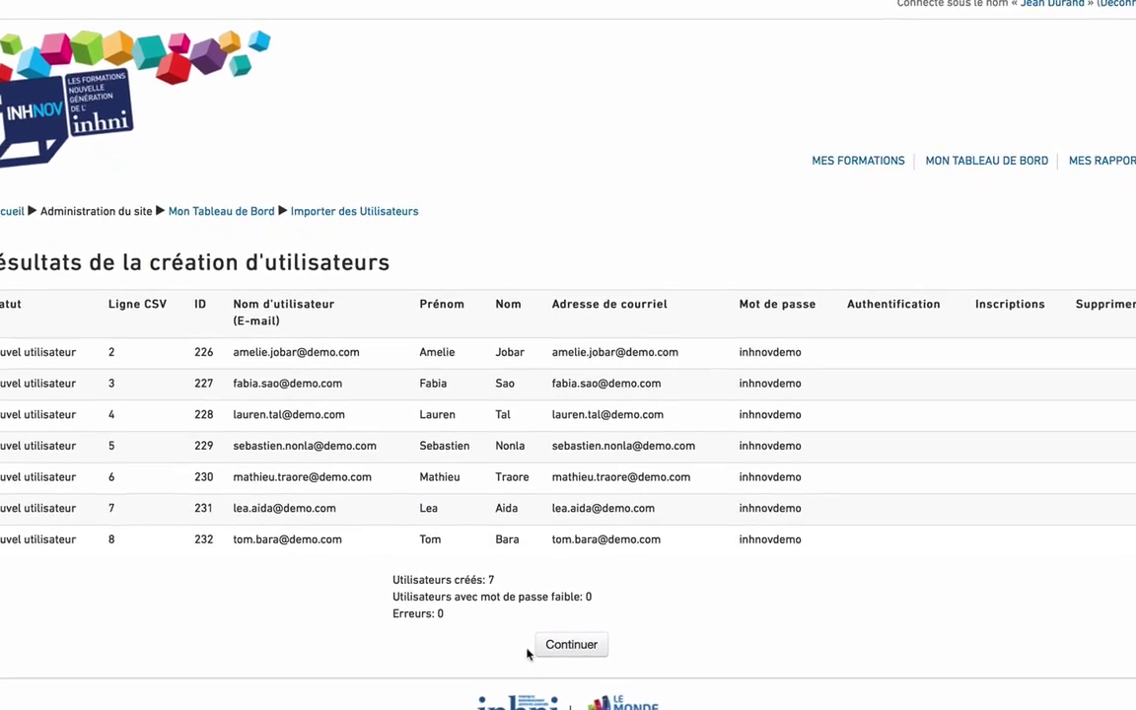
{"action": "left_click", "coordinate": [577, 662]}
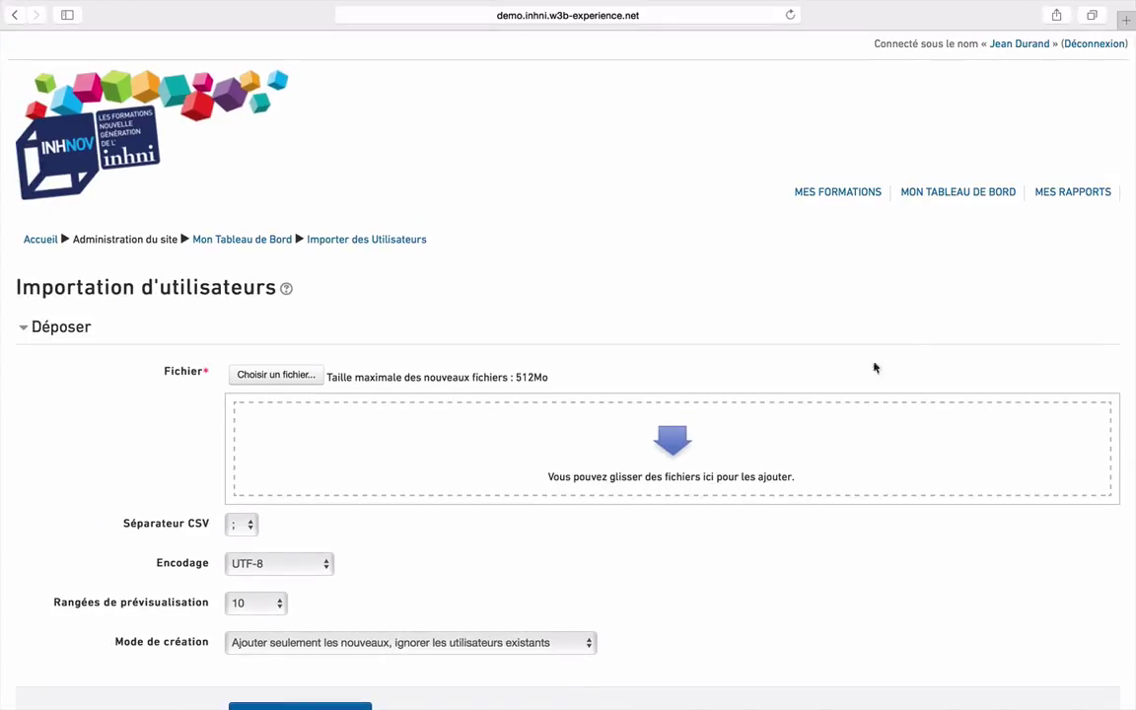
Scroll through the Liste des Utilisateurs showing all 11 users, then return to MON TABLEAU DE BORD
{"action": "left_click", "coordinate": [961, 193]}
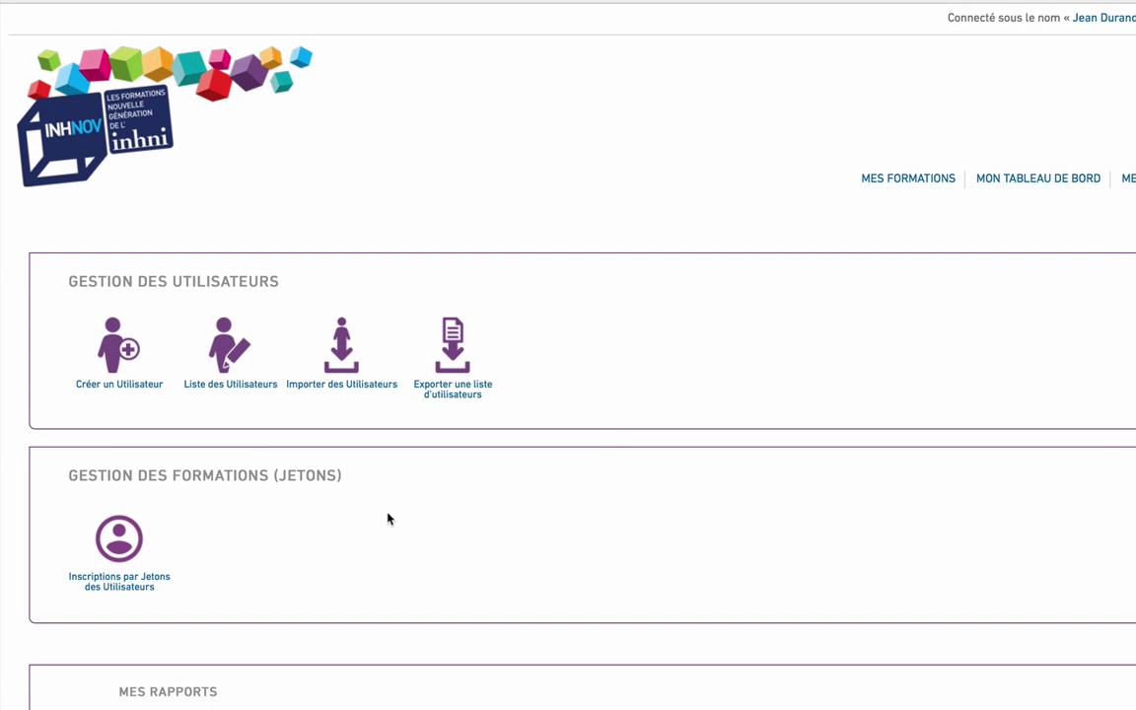
{"action": "left_click", "coordinate": [225, 393]}
{"action": "scroll", "coordinate": [634, 569], "scroll_direction": "down", "scroll_amount": 3}
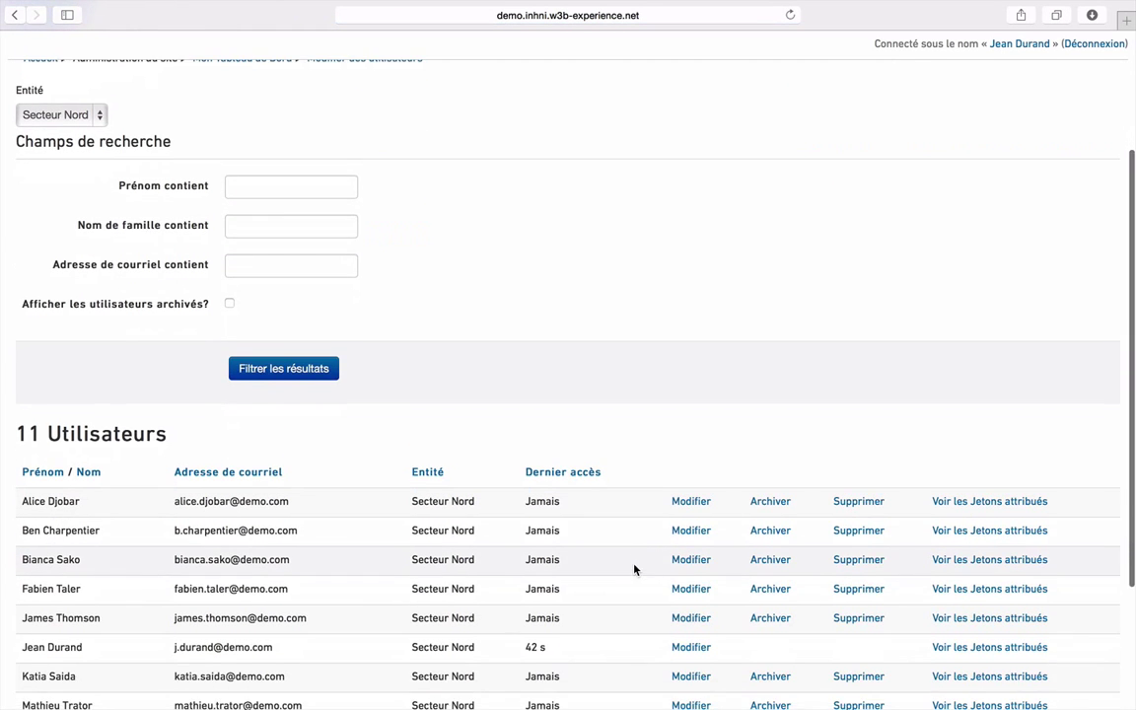
{"action": "scroll", "coordinate": [634, 568], "scroll_direction": "down", "scroll_amount": 2}
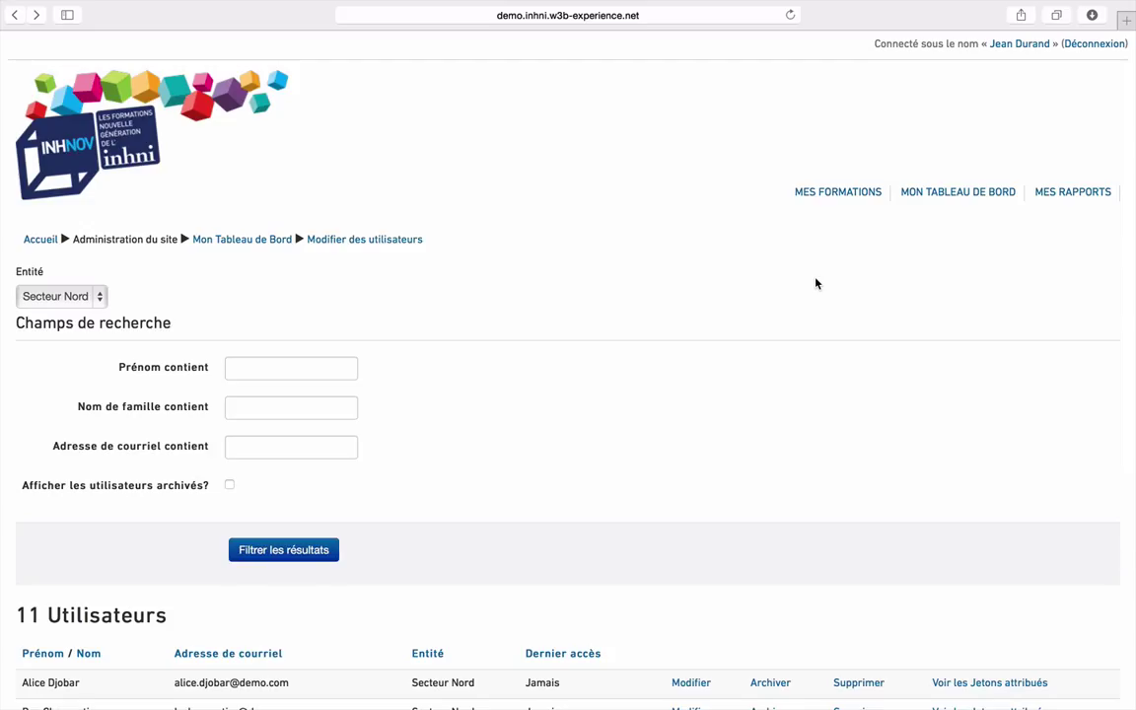
{"action": "left_click", "coordinate": [952, 202]}
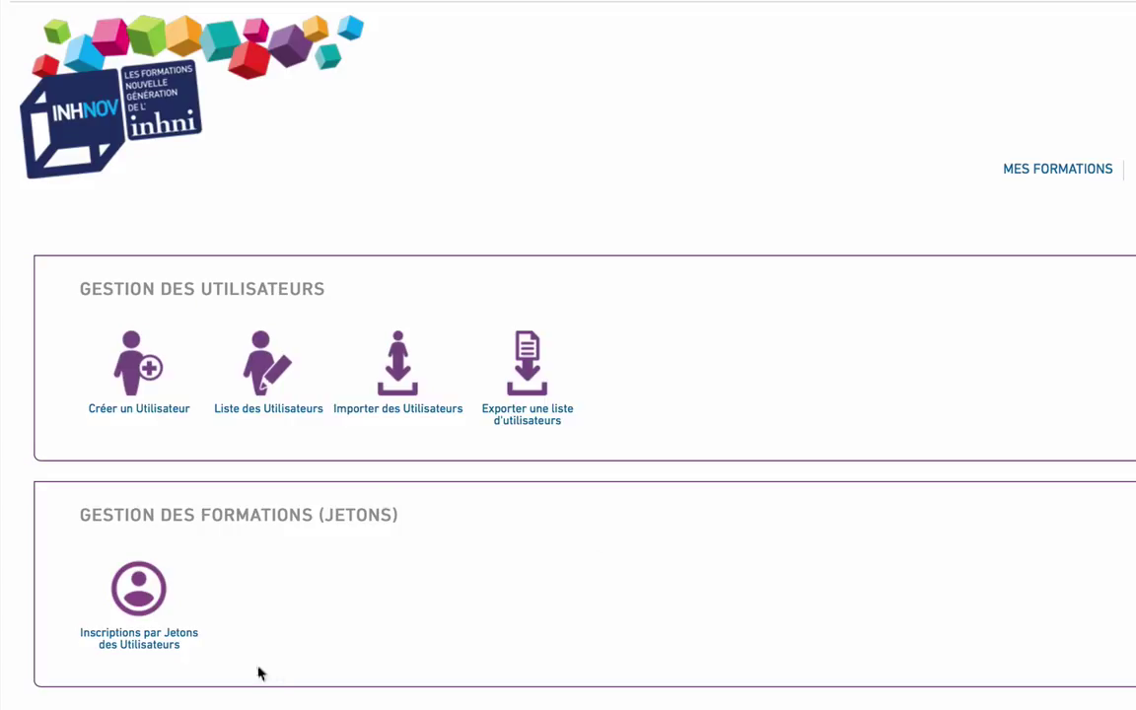
Open token enrolment for the Libero 3.0 Agent de Service pack
{"action": "left_click", "coordinate": [137, 651]}
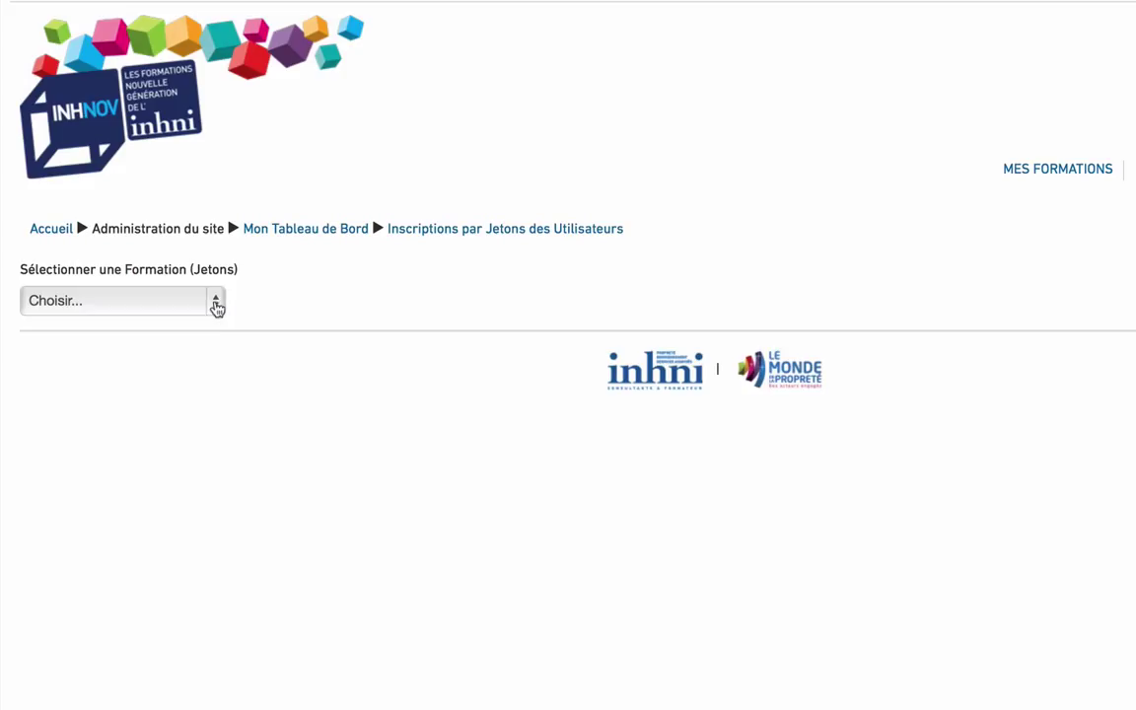
{"action": "left_click", "coordinate": [218, 306]}
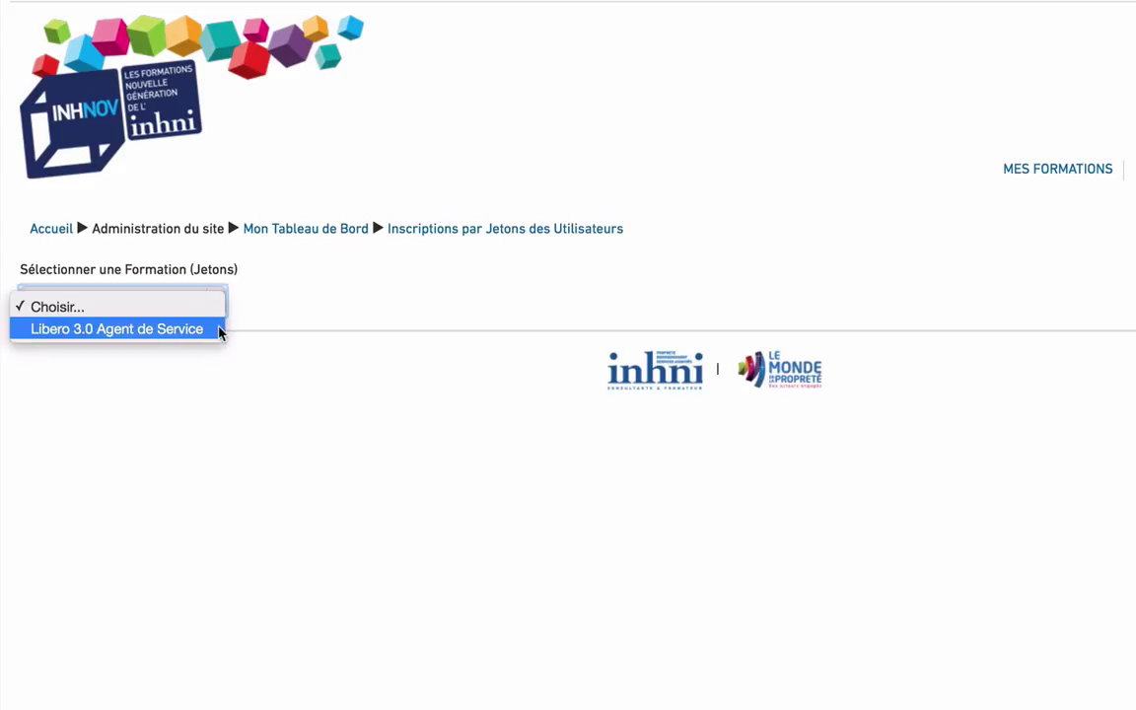
{"action": "left_click", "coordinate": [218, 330]}
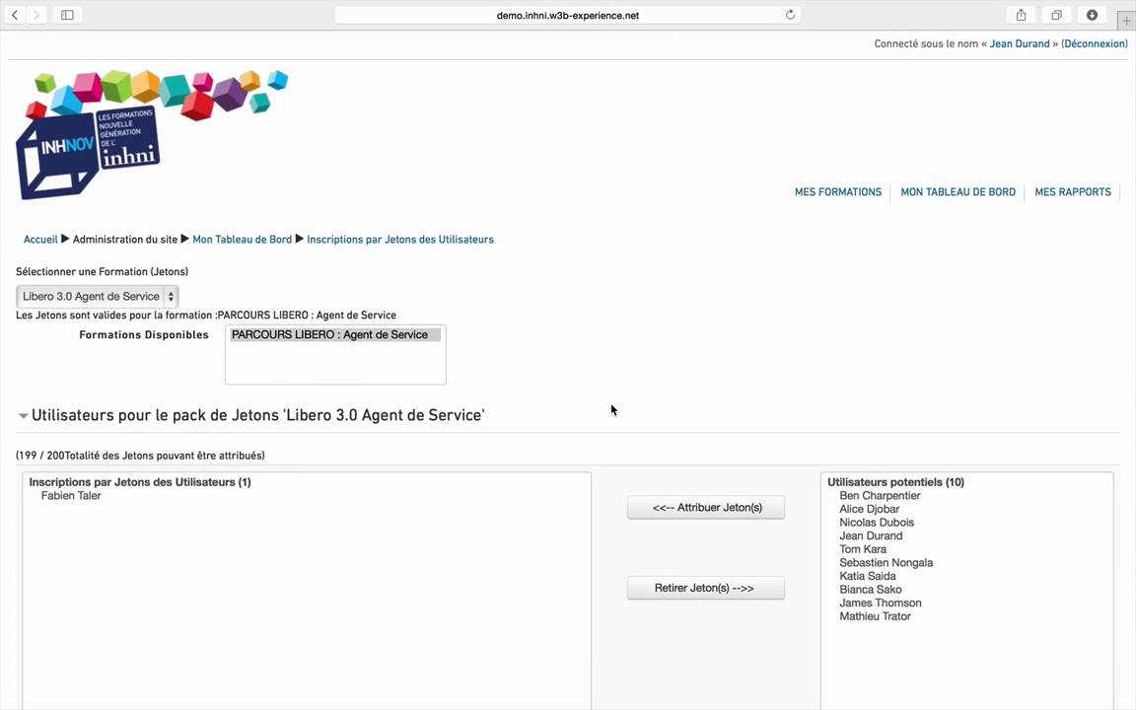
{"action": "scroll", "coordinate": [611, 410], "scroll_direction": "down", "scroll_amount": 2}
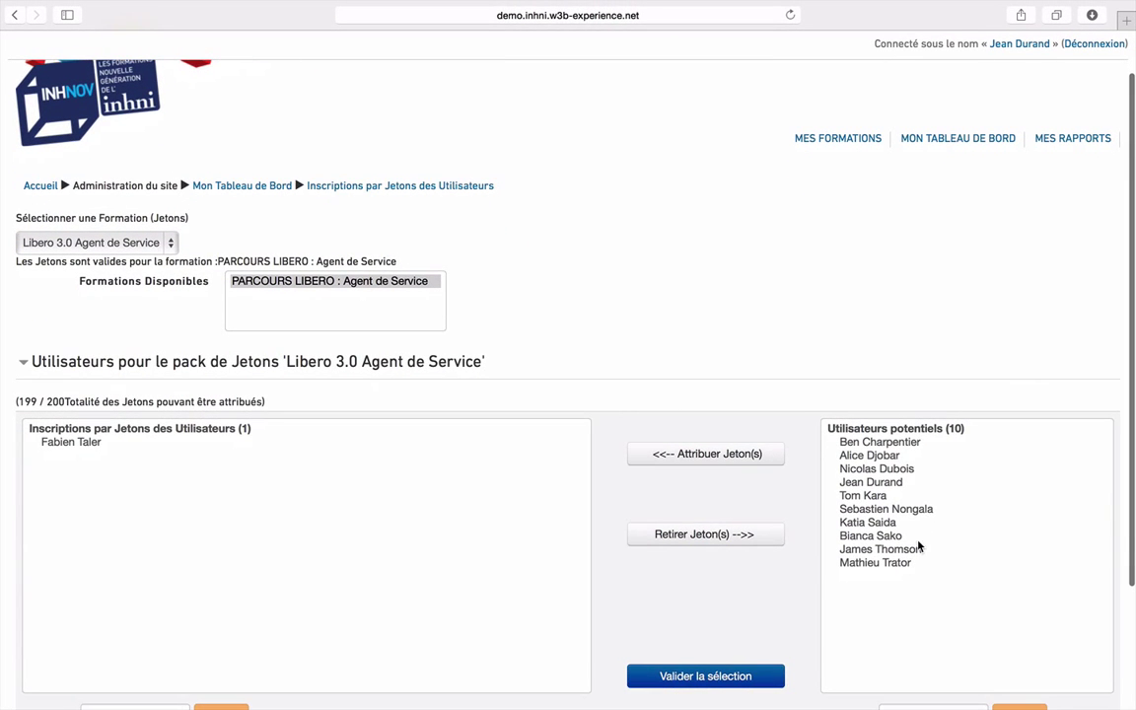
Give tokens to two potential users
{"action": "left_click", "coordinate": [874, 564]}
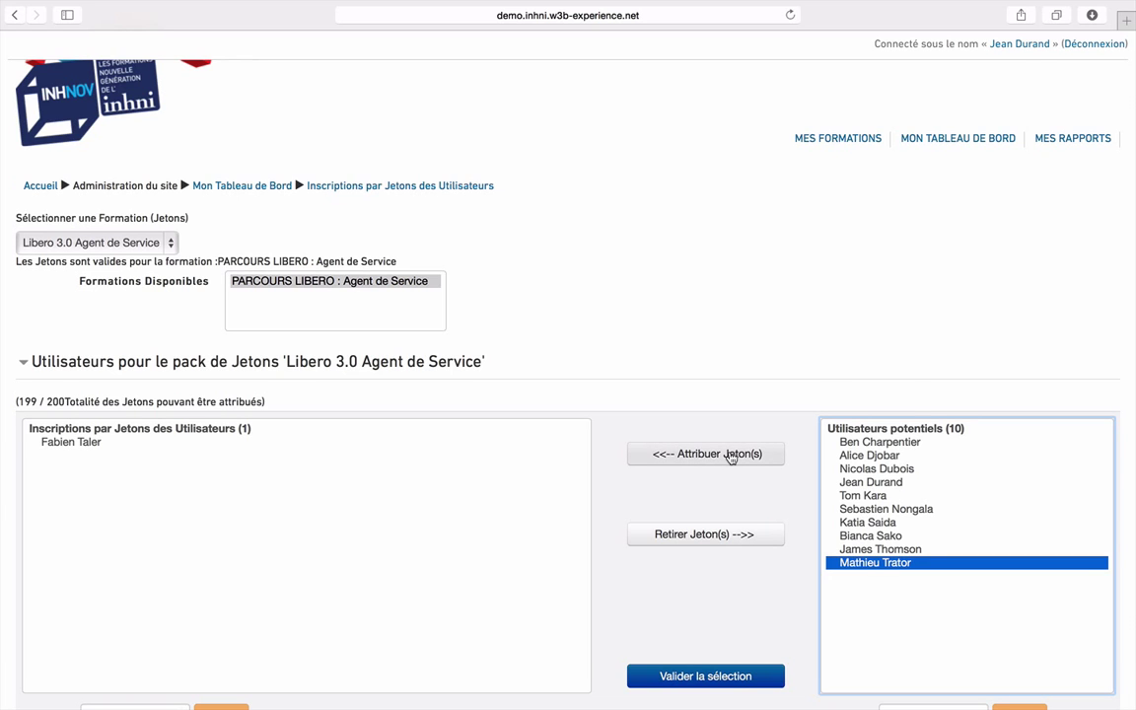
{"action": "left_click", "coordinate": [730, 456]}
{"action": "left_click", "coordinate": [856, 523]}
{"action": "left_click", "coordinate": [725, 426]}
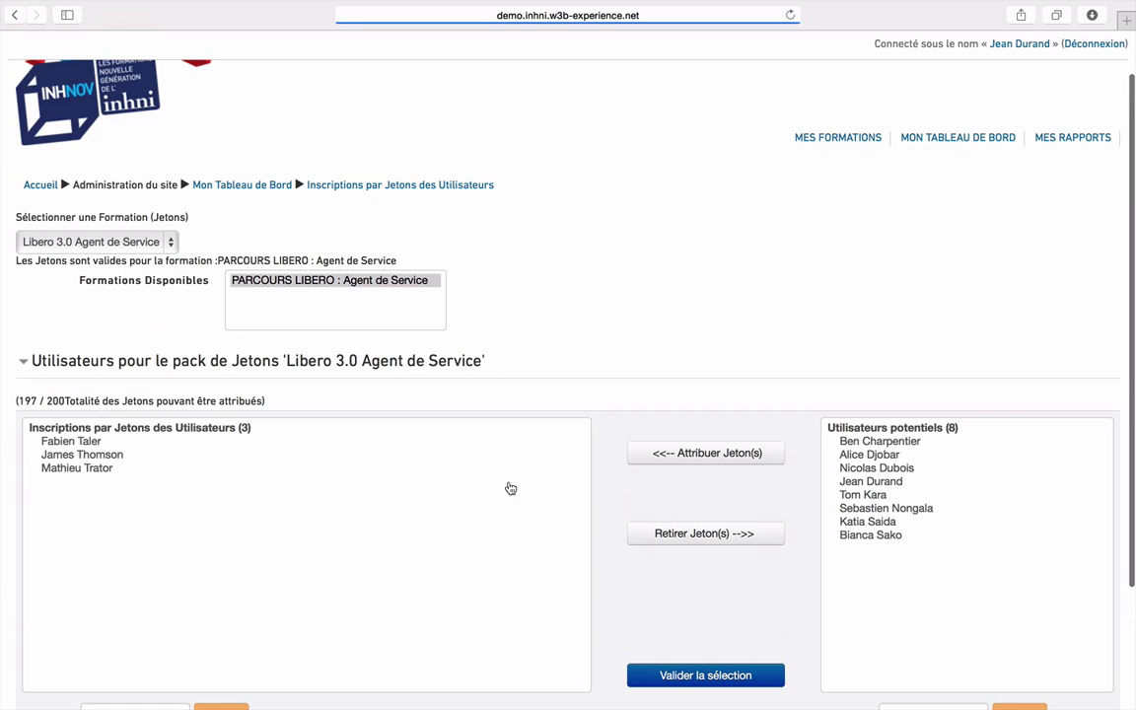
Withdraw one enrolled learner's token and validate, leaving 198 of 200 tokens
{"action": "left_click", "coordinate": [71, 470]}
{"action": "left_click", "coordinate": [690, 538]}
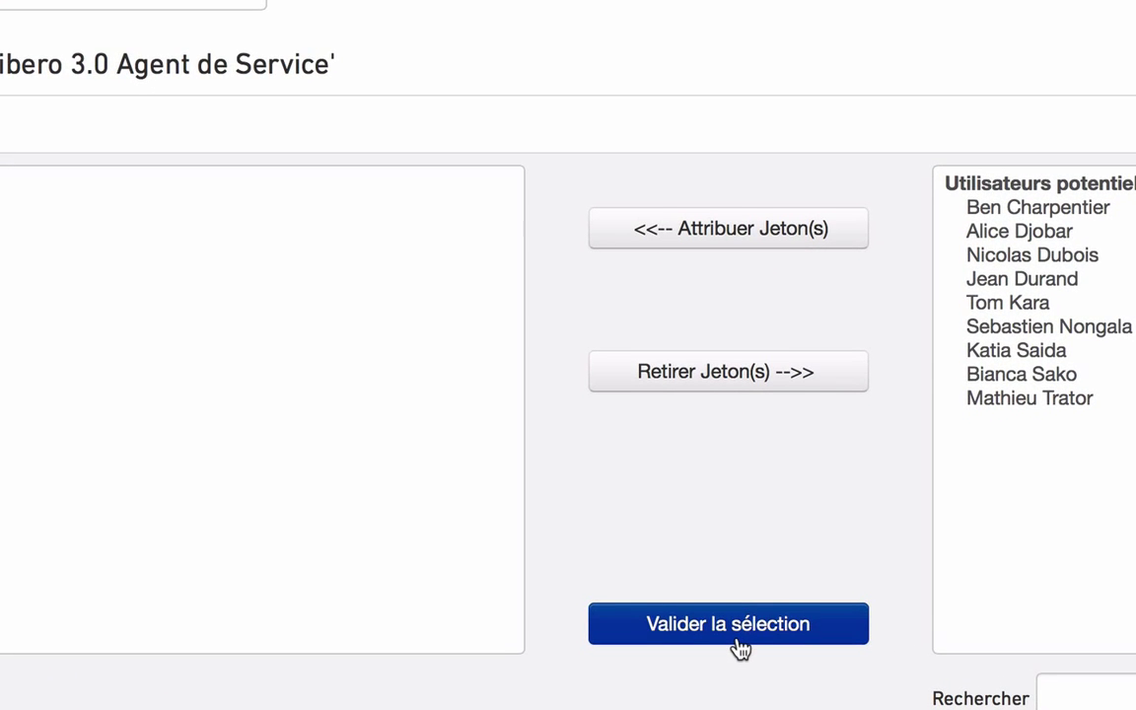
{"action": "left_click", "coordinate": [740, 646]}
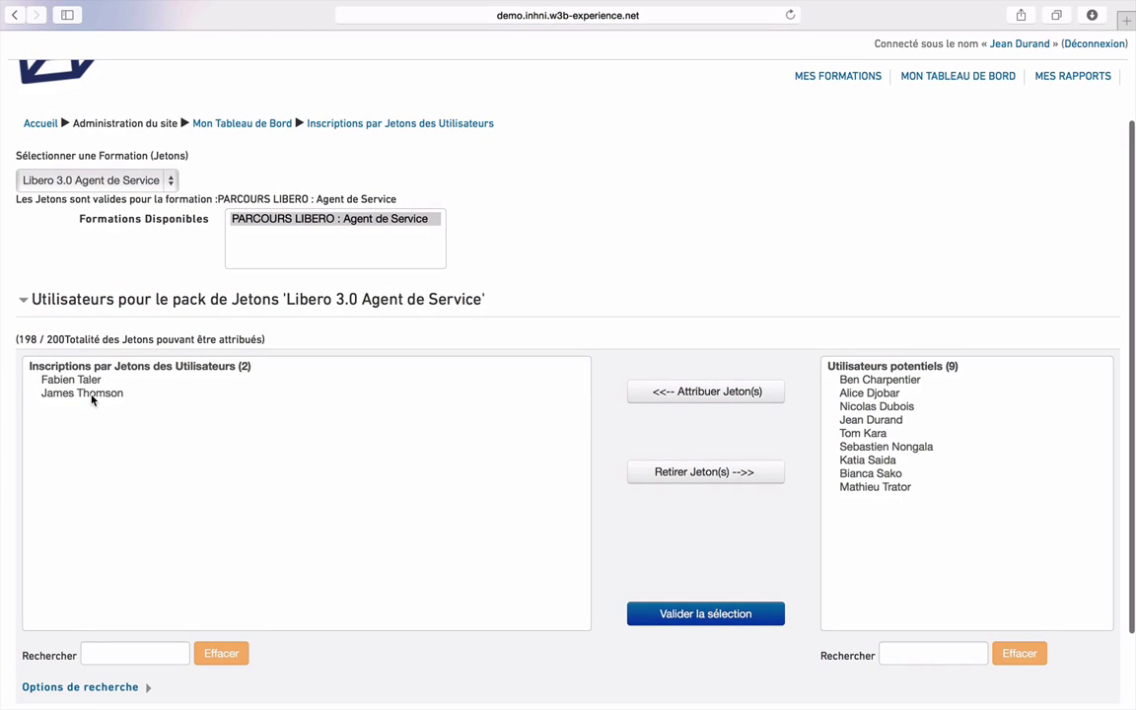
{"action": "left_click", "coordinate": [91, 393]}
{"action": "left_click", "coordinate": [671, 475]}
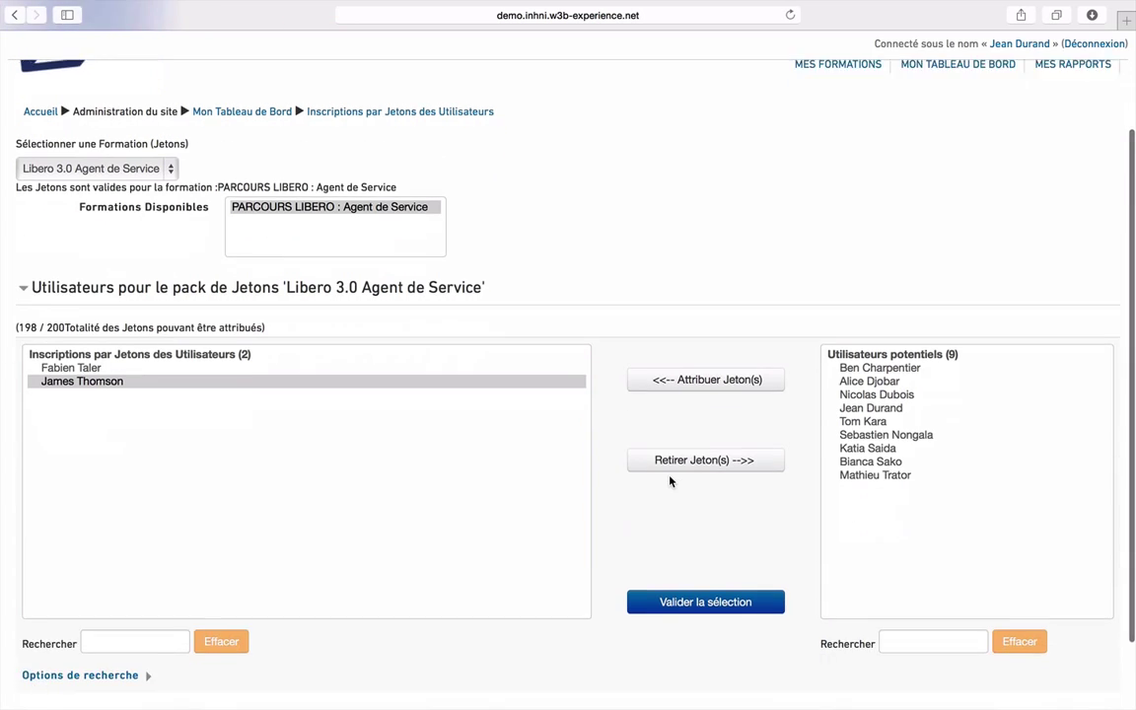
{"action": "scroll", "coordinate": [669, 481], "scroll_direction": "up", "scroll_amount": 5}
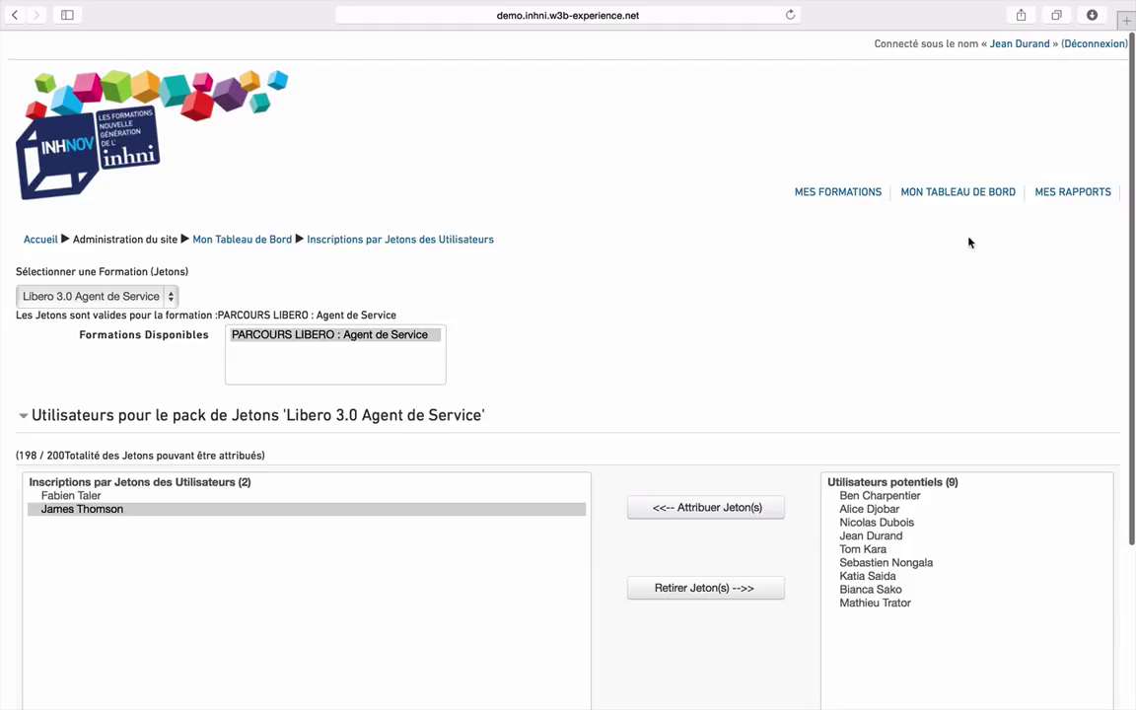
Return to MON TABLEAU DE BORD and sign out with Déconnexion
{"action": "left_click", "coordinate": [958, 193]}
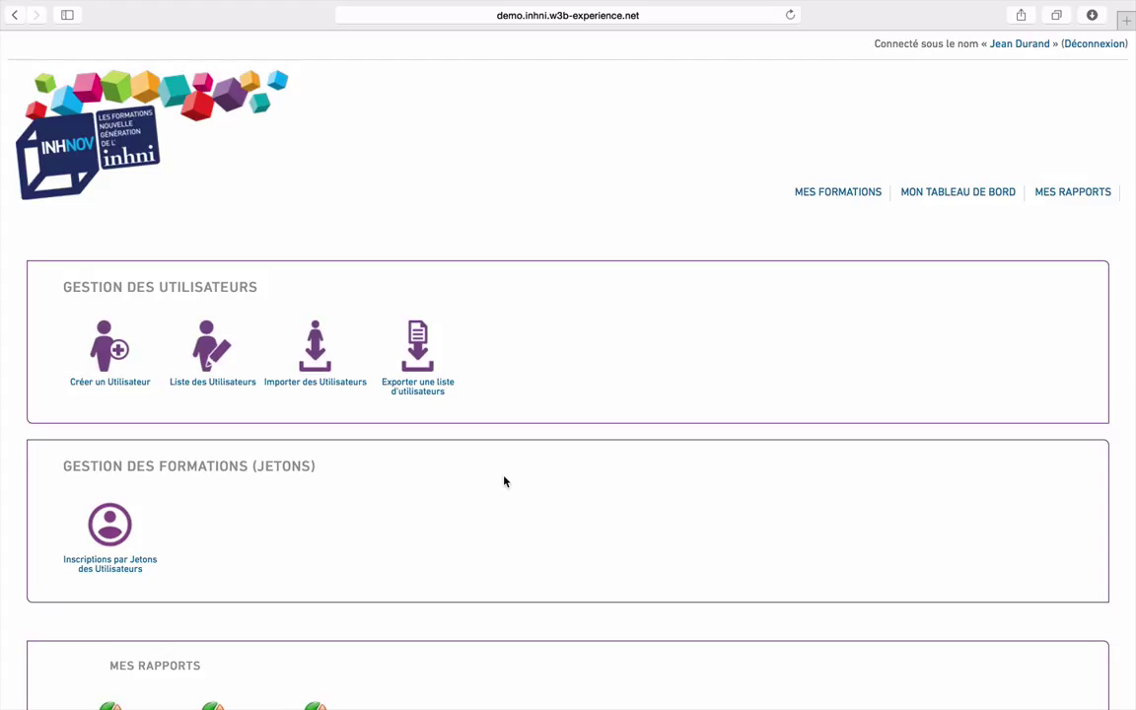
{"action": "left_click", "coordinate": [1091, 47]}
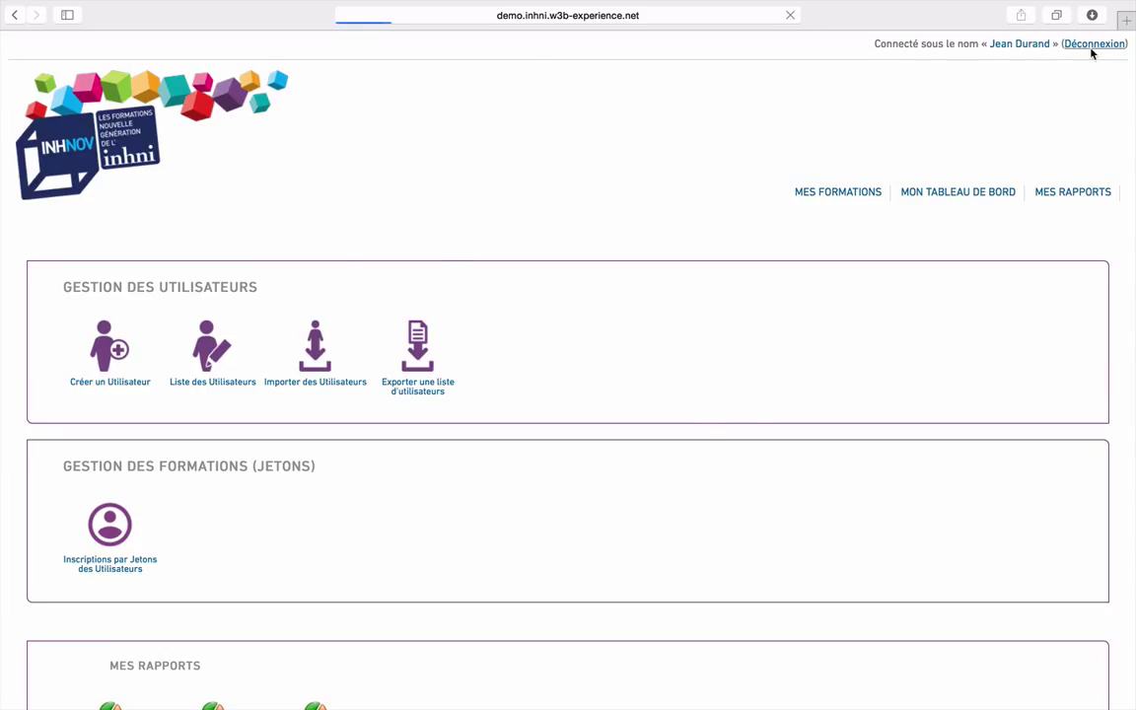